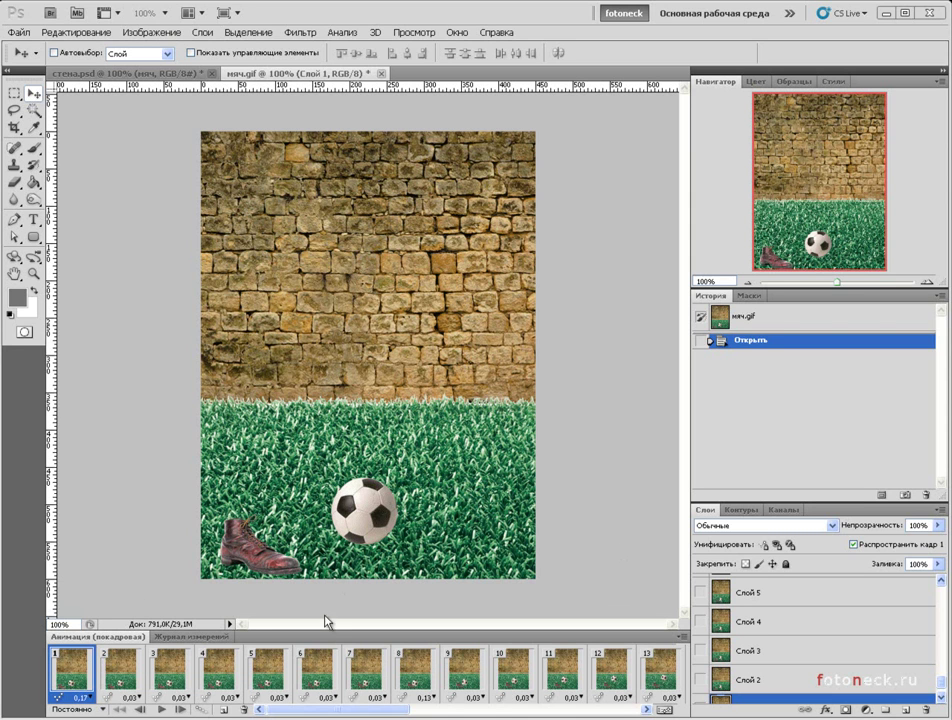
Play the finished мяч.gif animation, stop it on frame 34, and close the GIF.
left_click(164, 711)
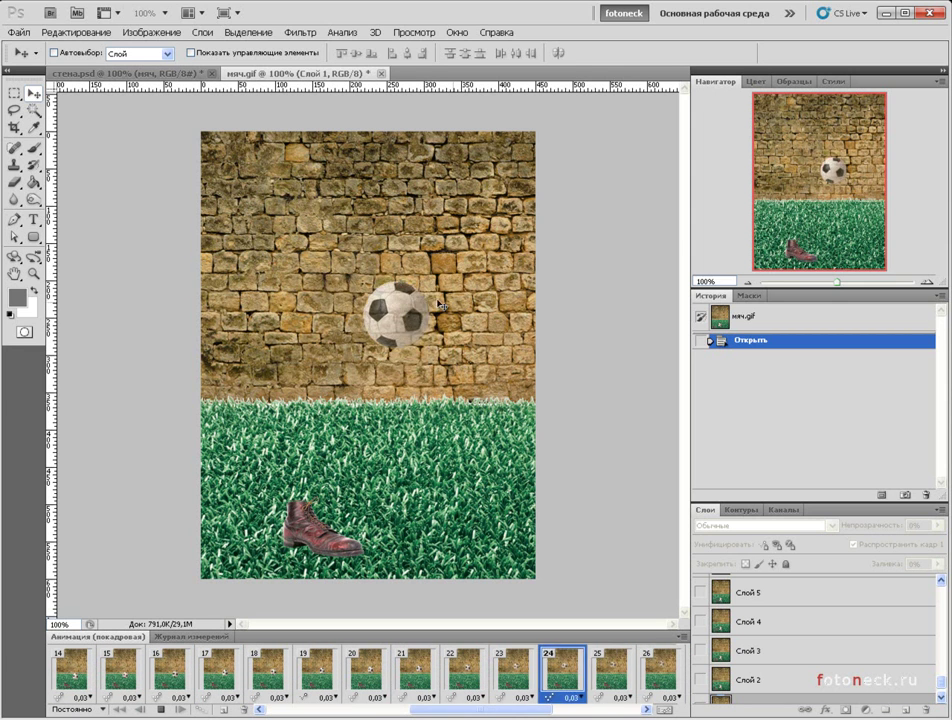
left_click(161, 709)
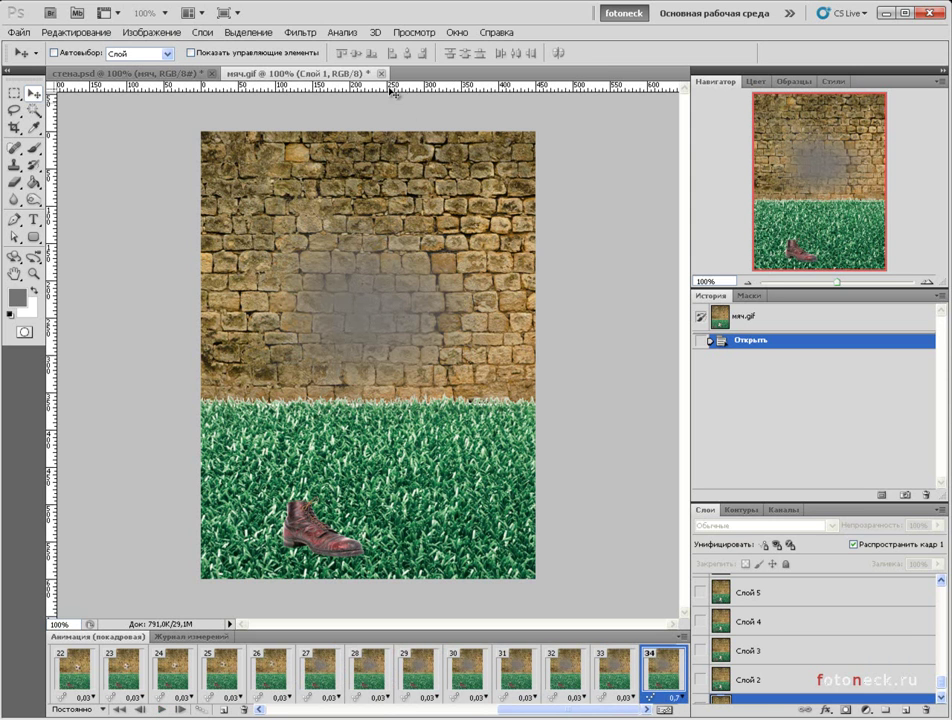
key("ctrl+w")
Close мяч.gif without saving and return to стена.psd.
left_click(478, 283)
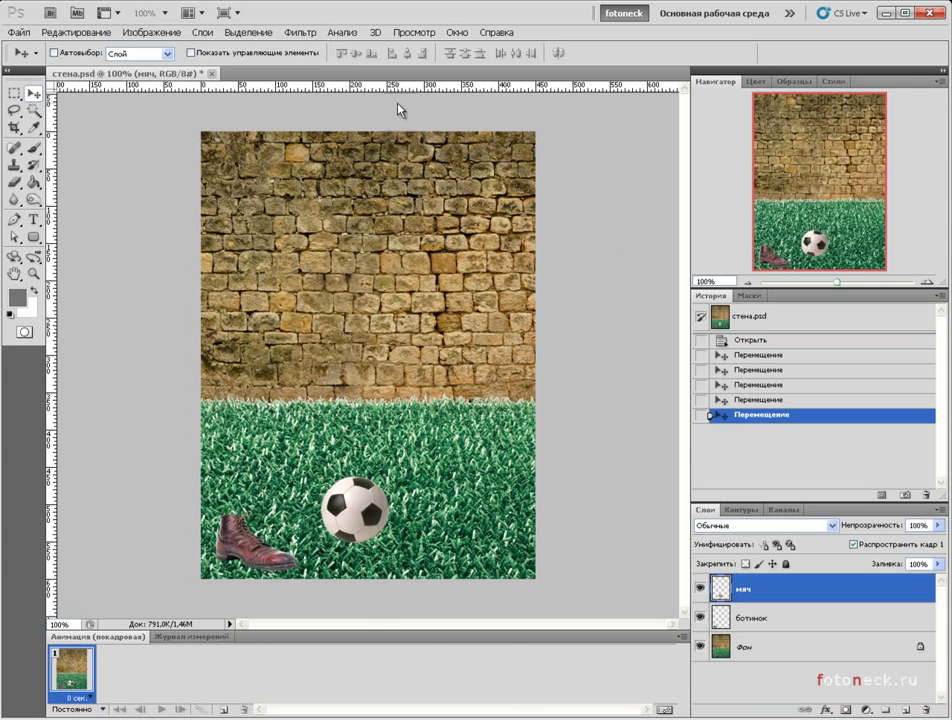
left_click(458, 33)
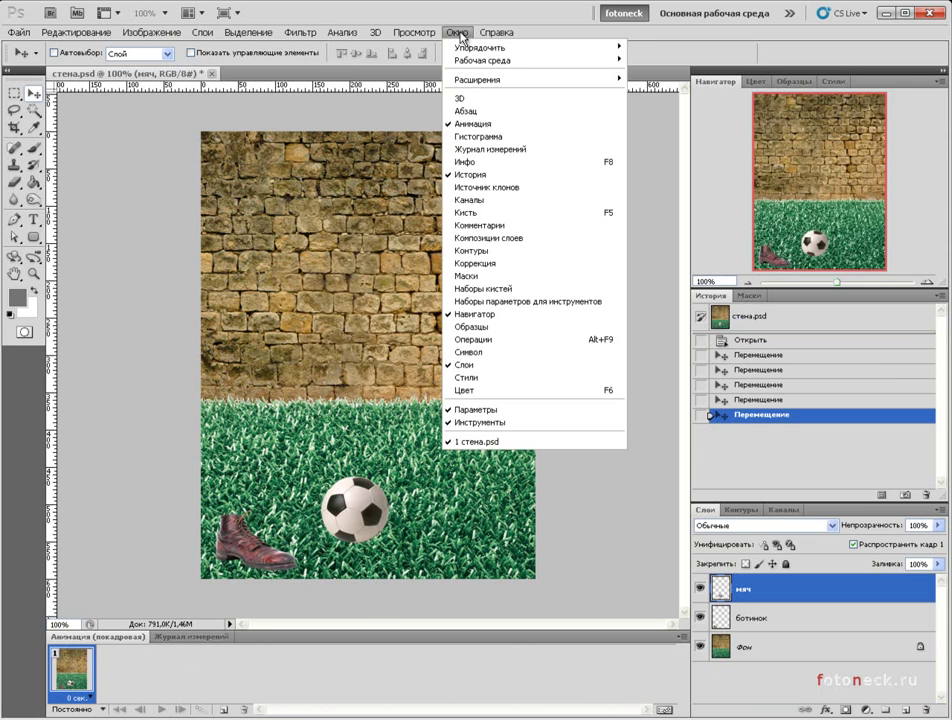
left_click(541, 11)
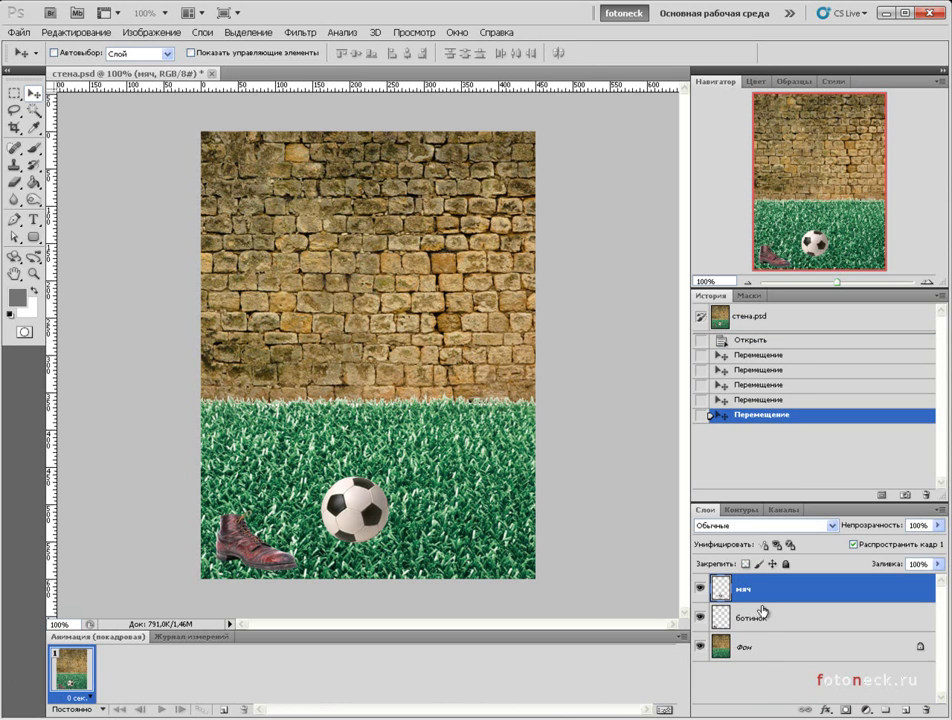
Toggle the boot and ball layers off and back on, ending with the мяч layer selected.
left_click(758, 651)
left_click(700, 618)
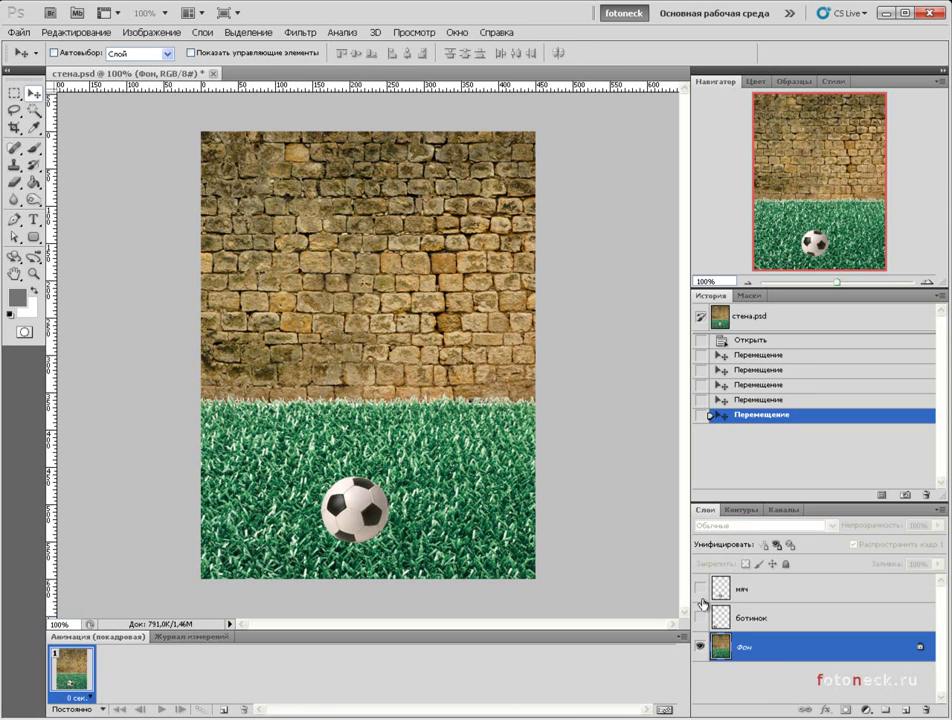
left_click(700, 588)
left_click(700, 618)
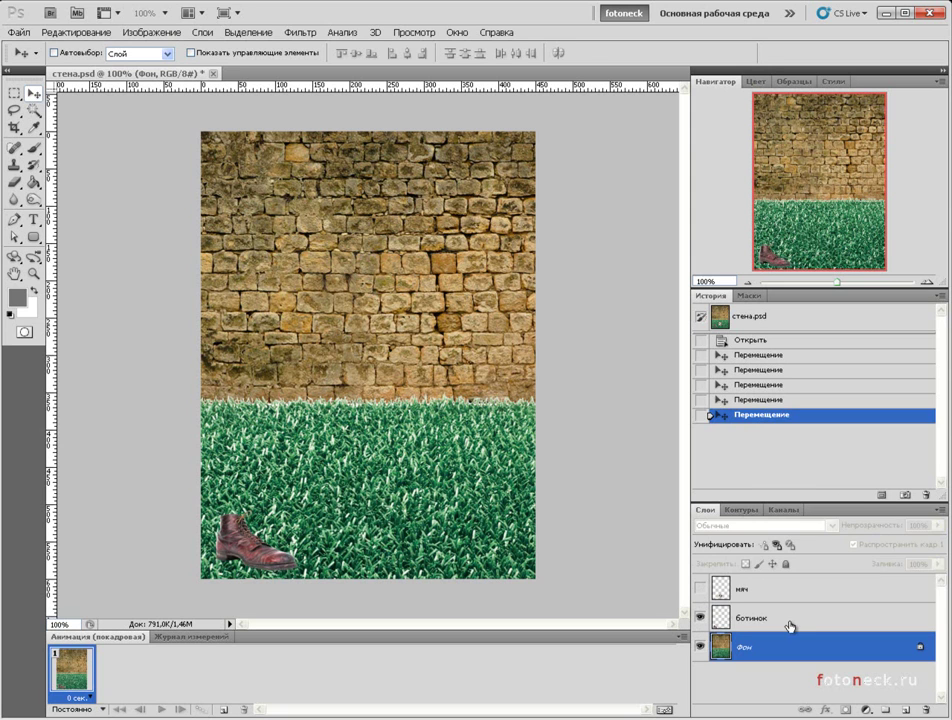
left_click(790, 625)
left_click(701, 596)
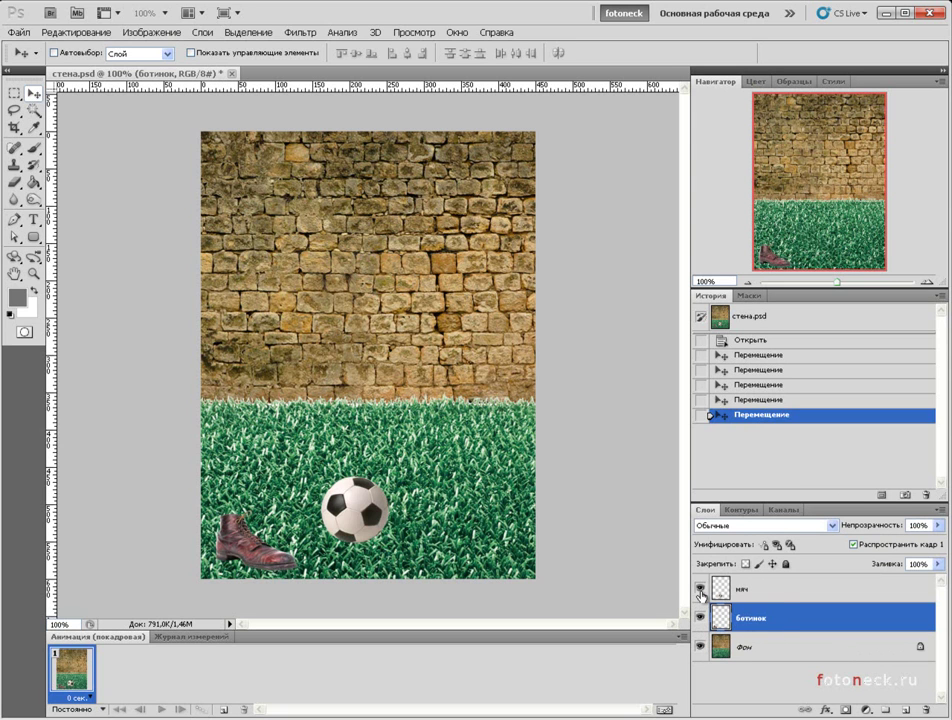
left_click(780, 594)
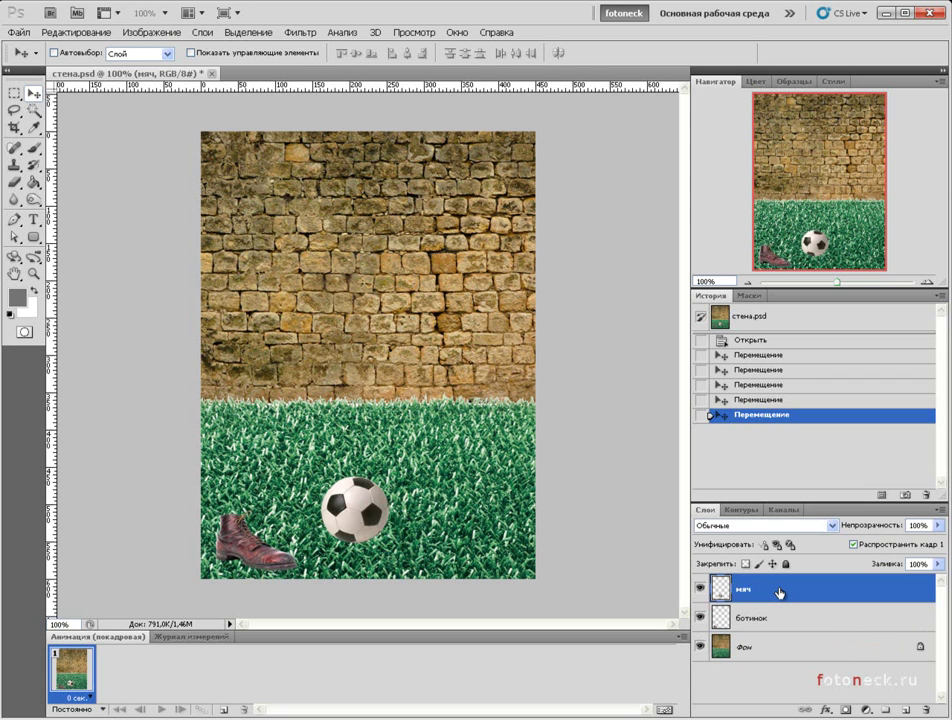
Create a new layer named дым.
key("ctrl+shift+n")
type("дым")
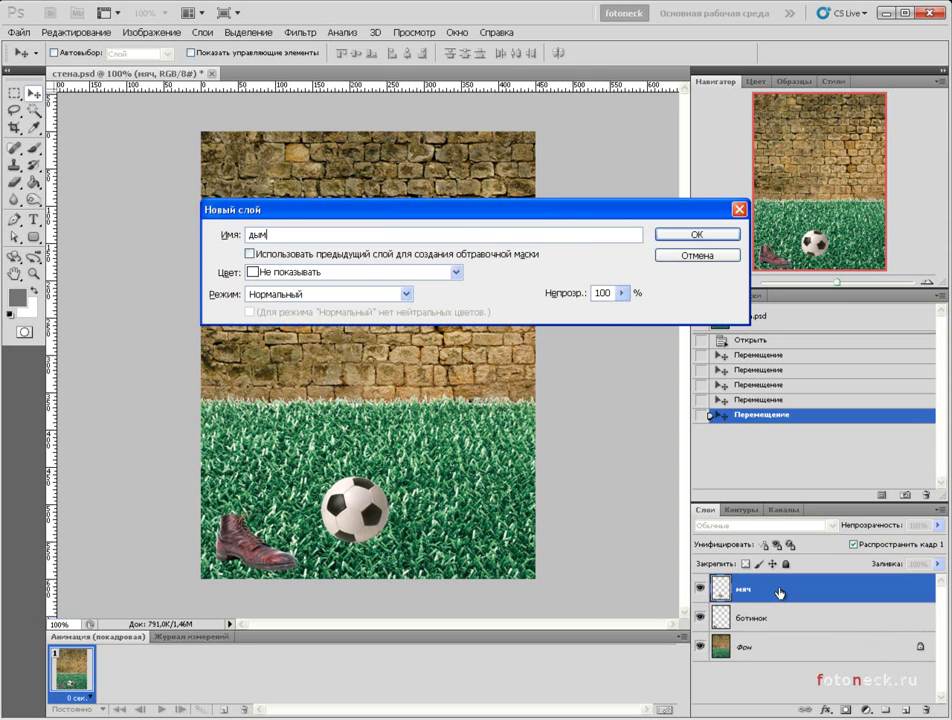
key("Return")
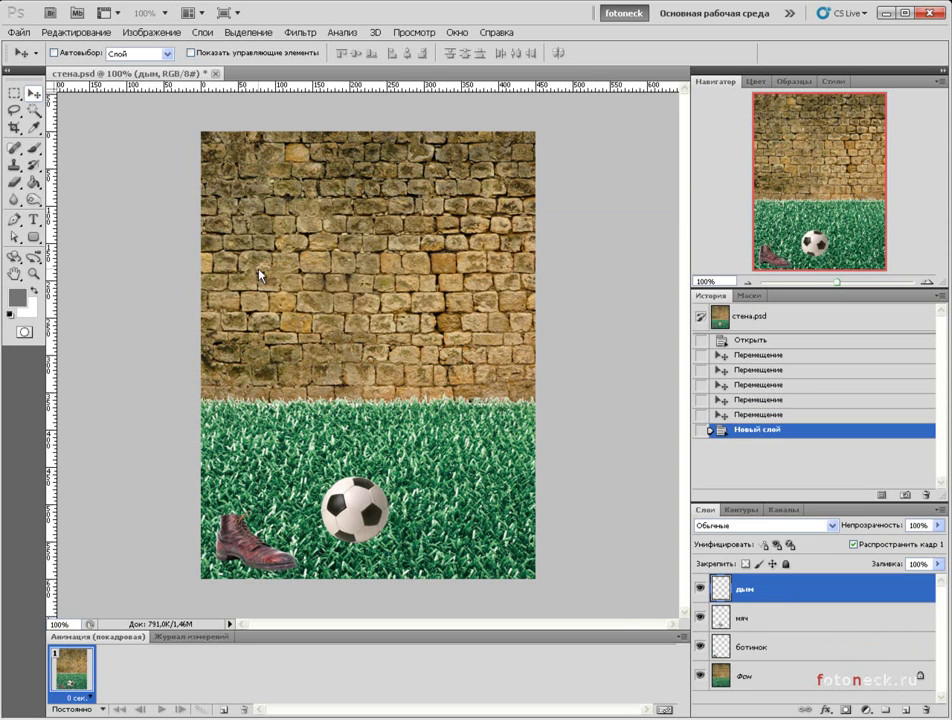
Paint a grey (888888) smoke shape over the wall with the Brush.
left_click(34, 148)
left_click(17, 297)
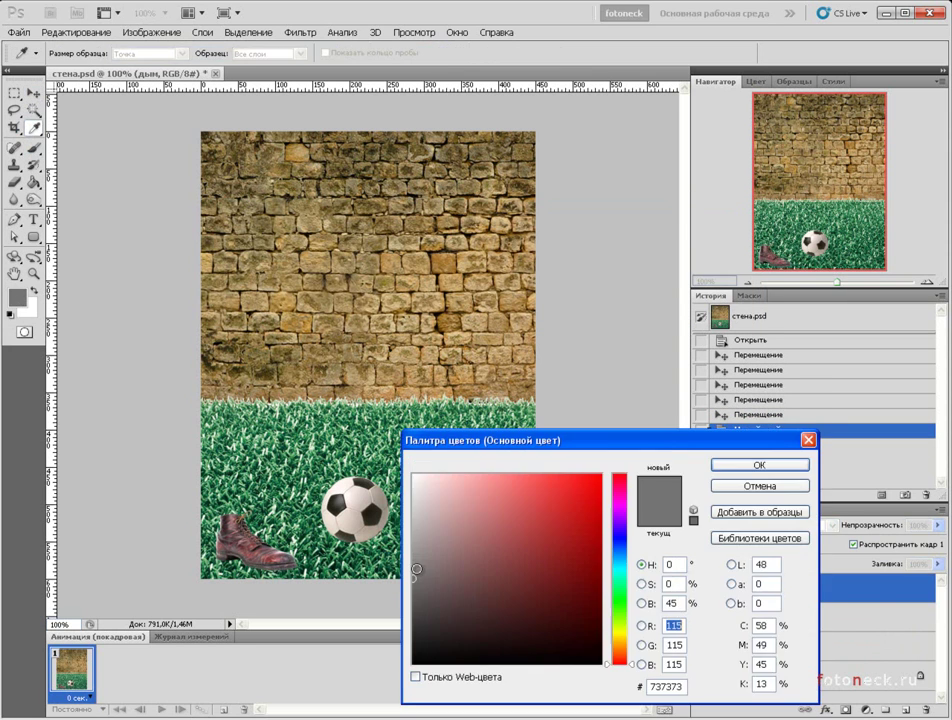
left_click(414, 564)
left_click(733, 465)
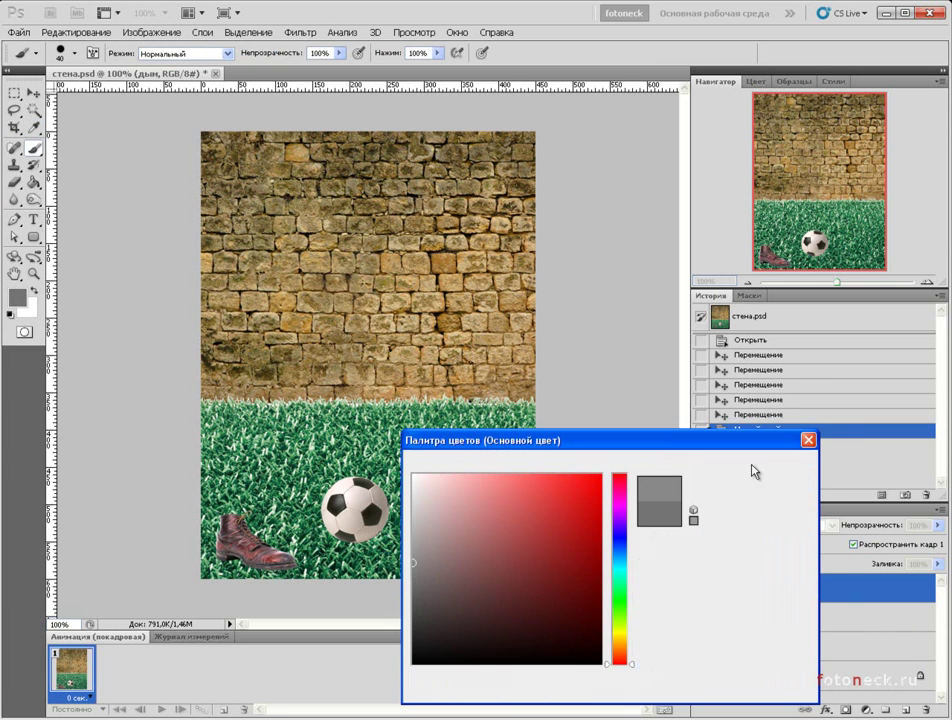
mouse_move(324, 360)
left_mouse_down()
mouse_move(508, 334)
mouse_move(403, 338)
mouse_move(369, 279)
mouse_move(353, 394)
mouse_move(431, 272)
mouse_move(431, 288)
mouse_move(357, 361)
left_mouse_up()
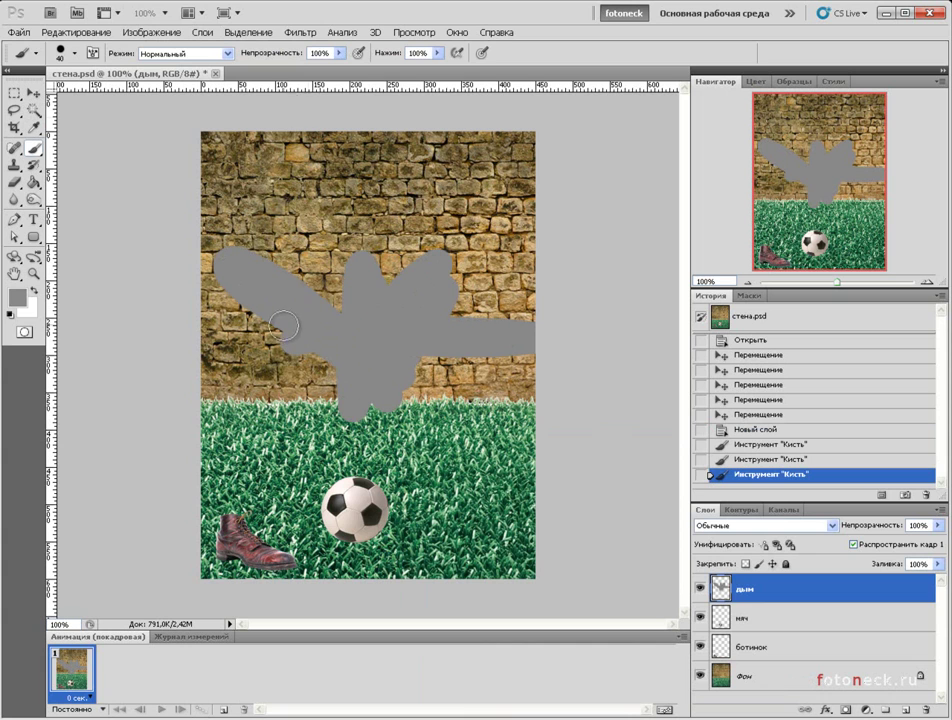
Apply a Gaussian Blur of about 30 px radius to the smoke, then hide the дым layer.
left_click(304, 33)
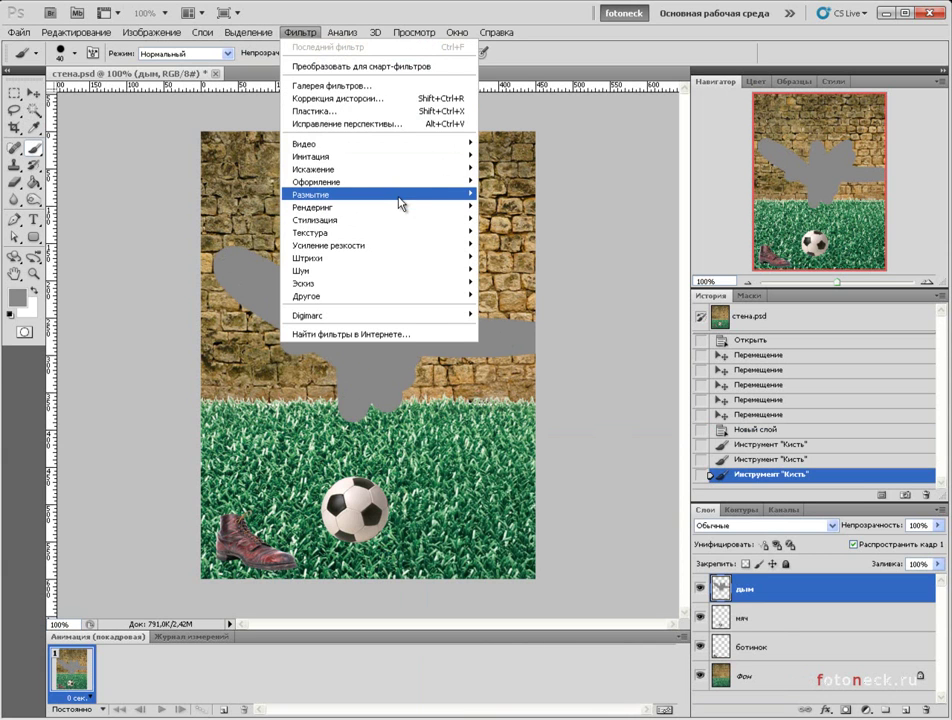
mouse_move(399, 203)
left_click(540, 257)
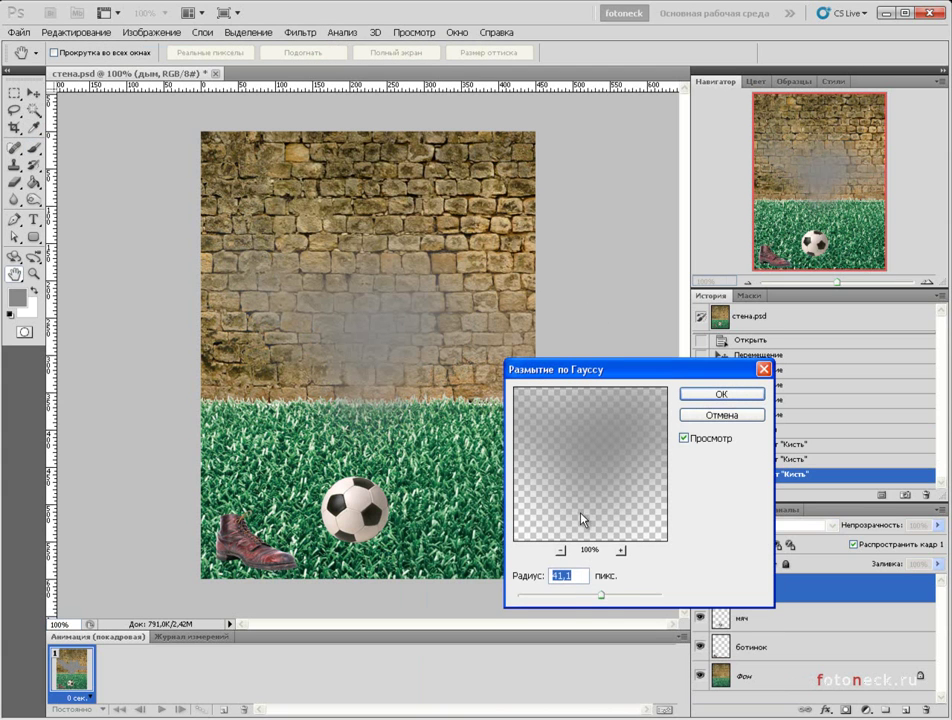
left_click_drag(601, 598, 595, 600)
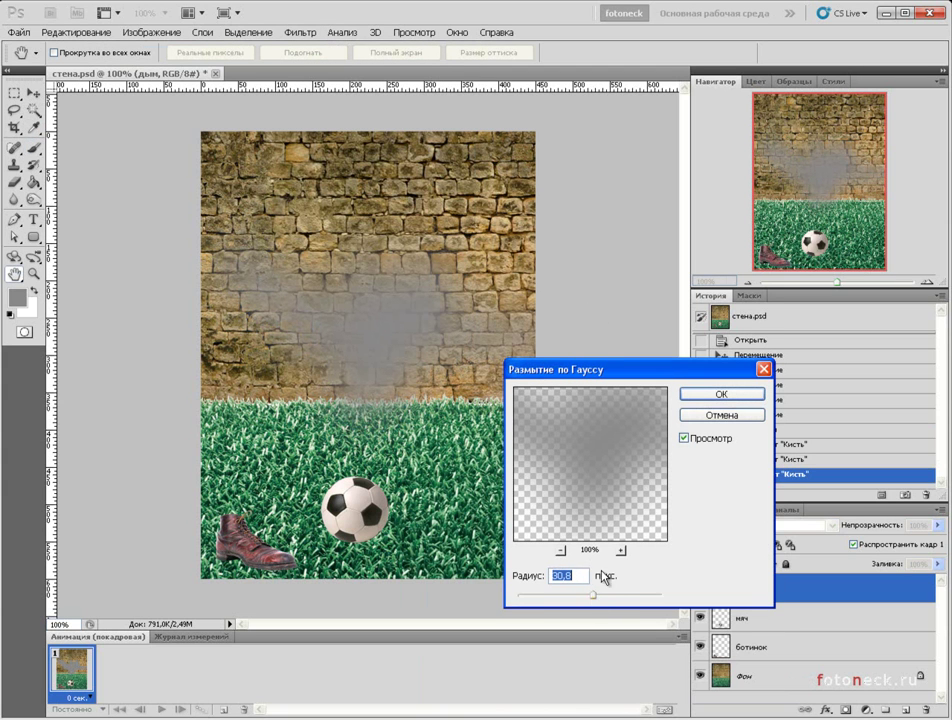
left_click(724, 396)
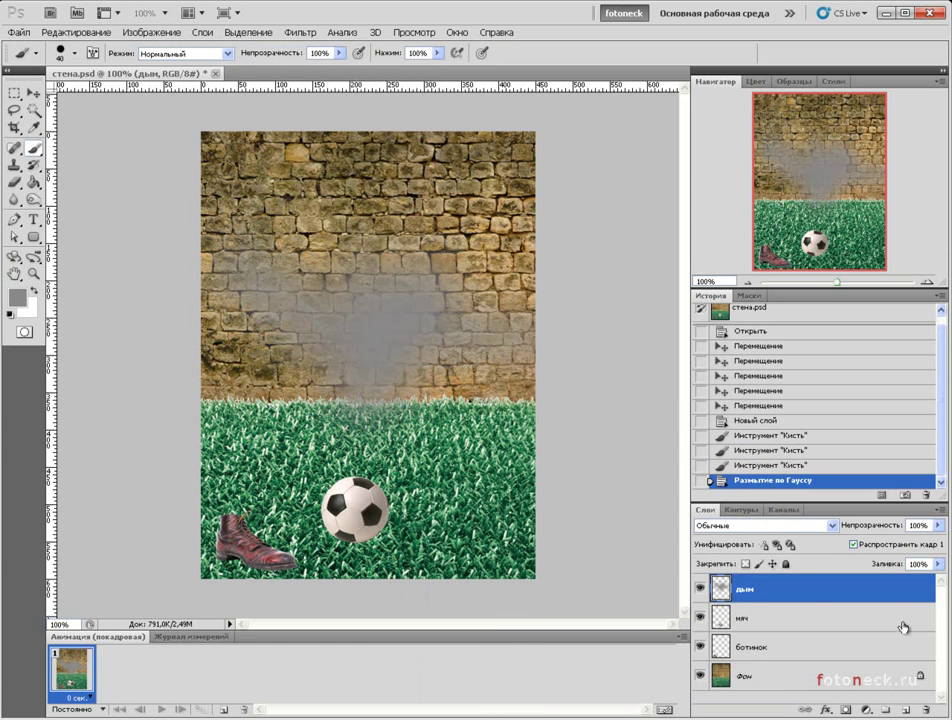
left_click(700, 590)
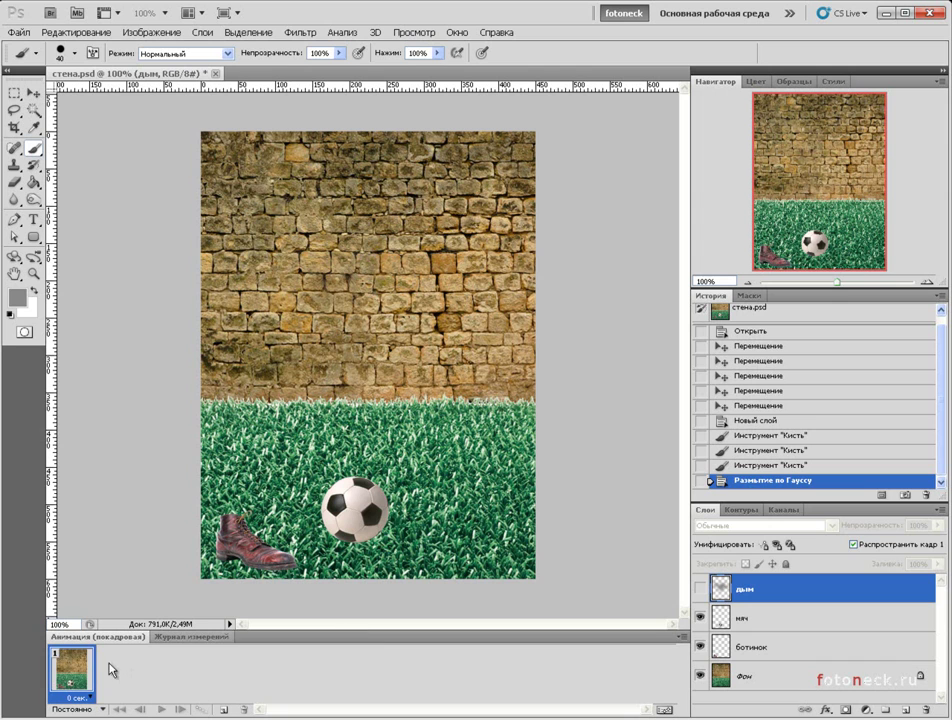
Convert the frame animation to a timeline and end the work area at about 03:18.
left_click(680, 637)
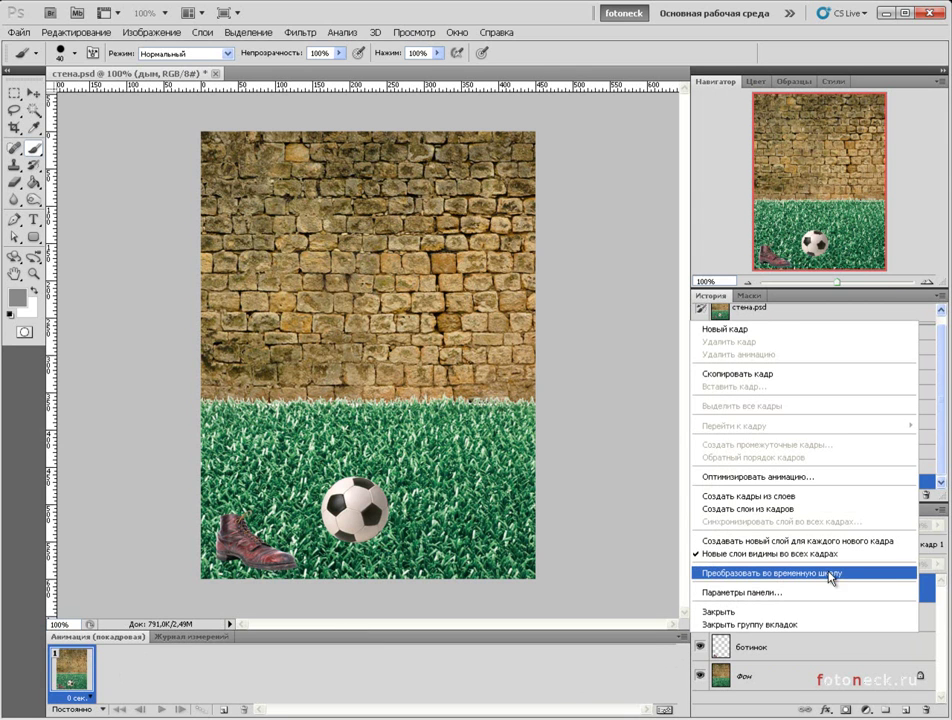
left_click(782, 580)
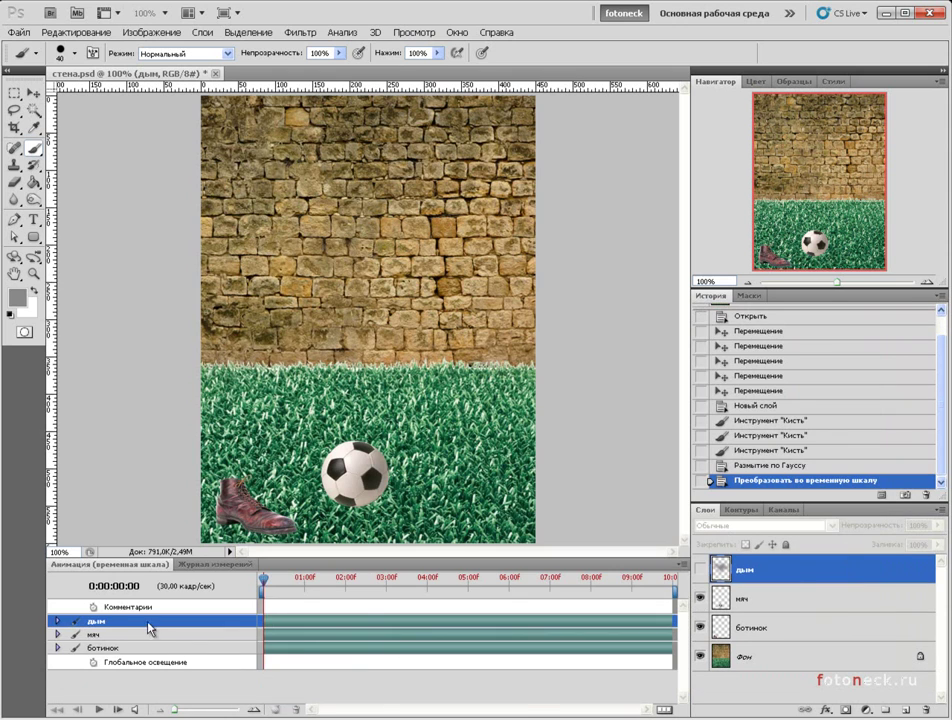
left_click(766, 628)
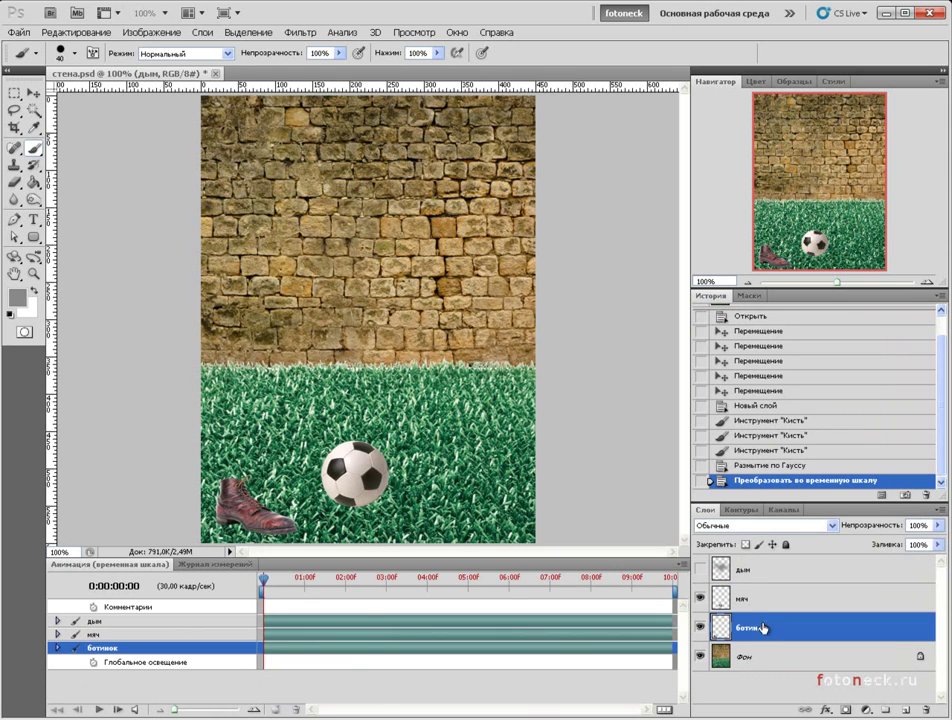
left_click(56, 649)
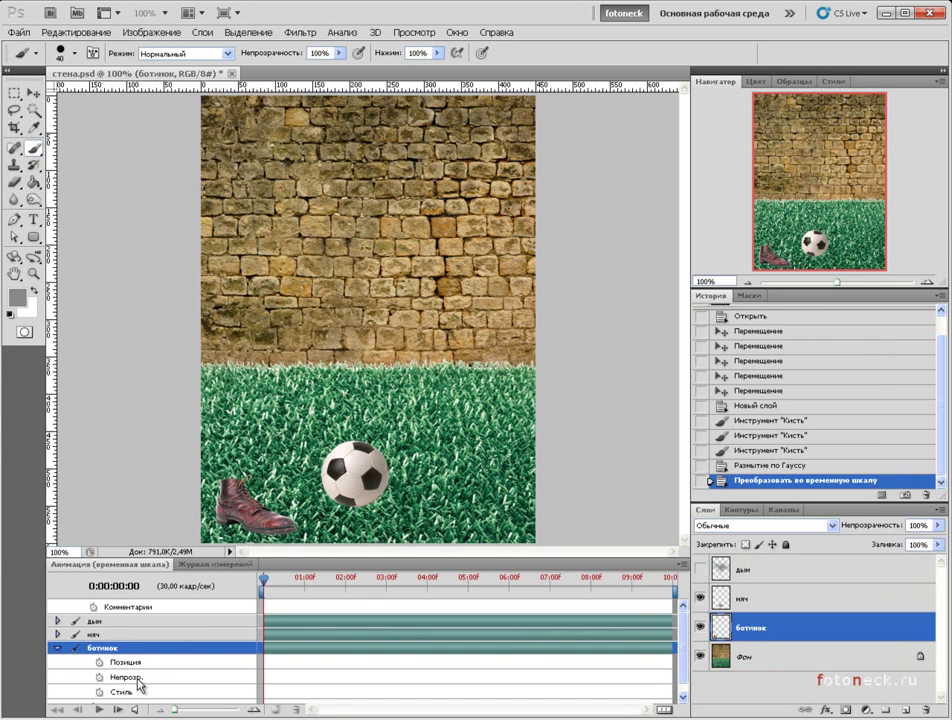
left_click_drag(673, 593, 410, 593)
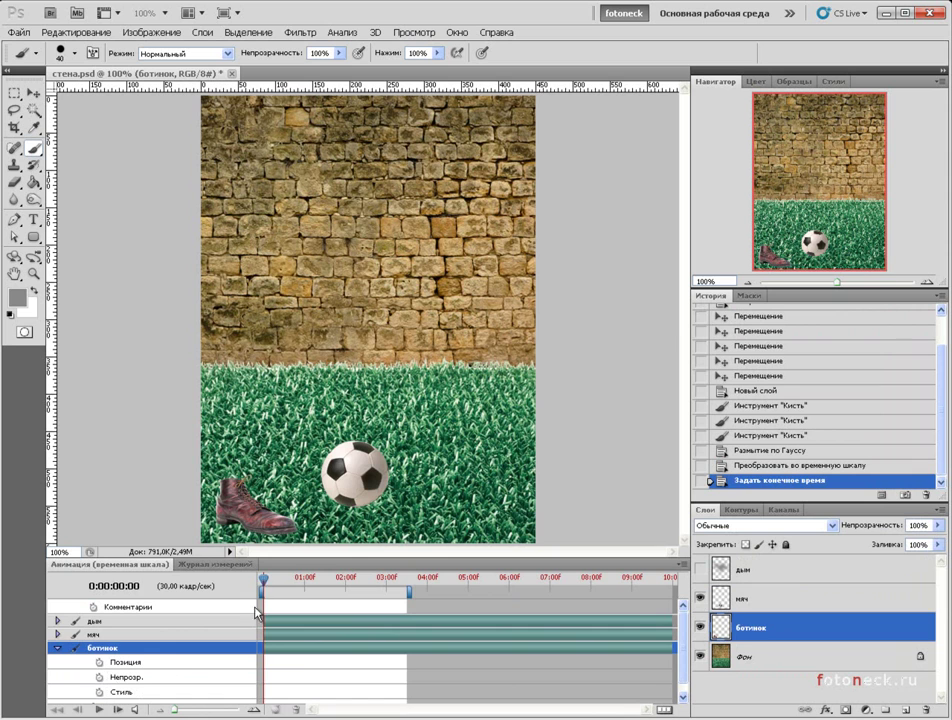
Preview the timeline playback twice, returning the playhead to the start.
key("space")
left_click(265, 589)
key("space")
left_click(265, 588)
Keyframe the boot's Position so it slides from lower-left to beside the ball by frame 17.
left_click(99, 662)
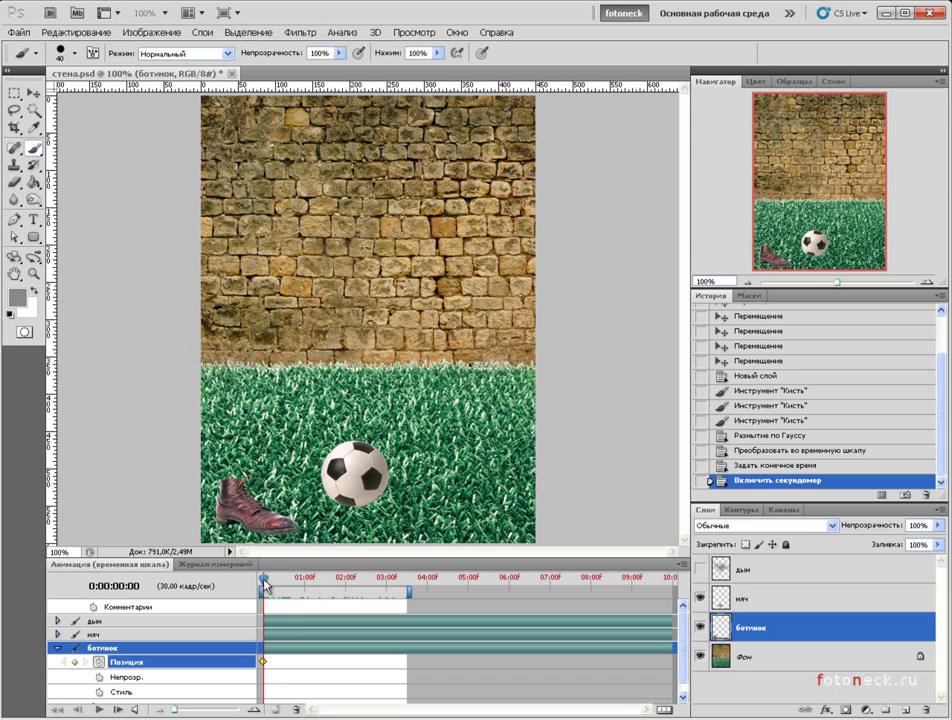
left_click_drag(266, 581, 289, 583)
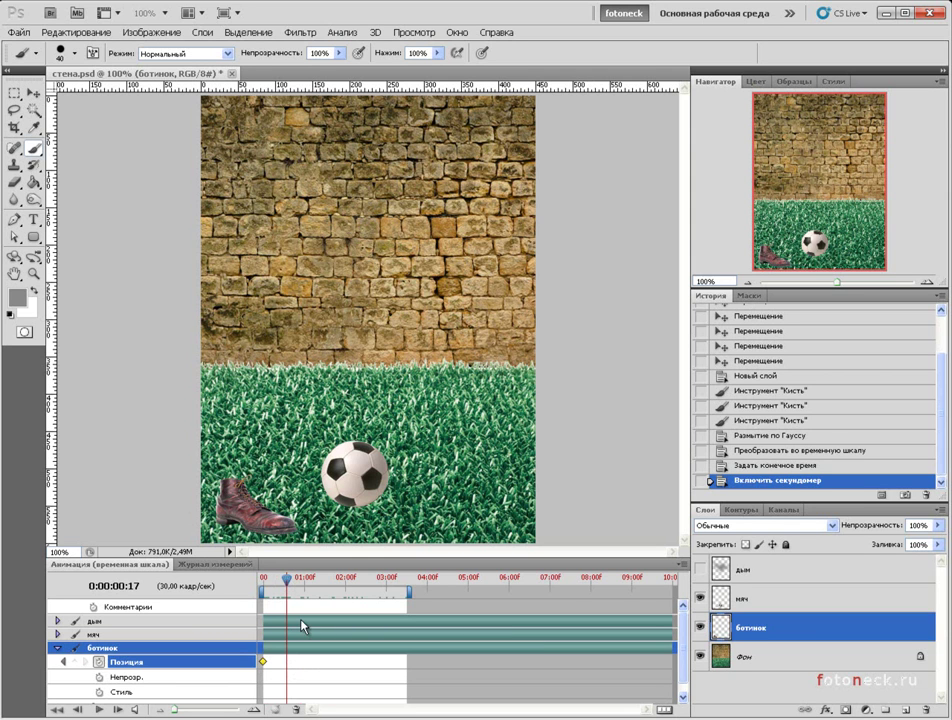
key("v")
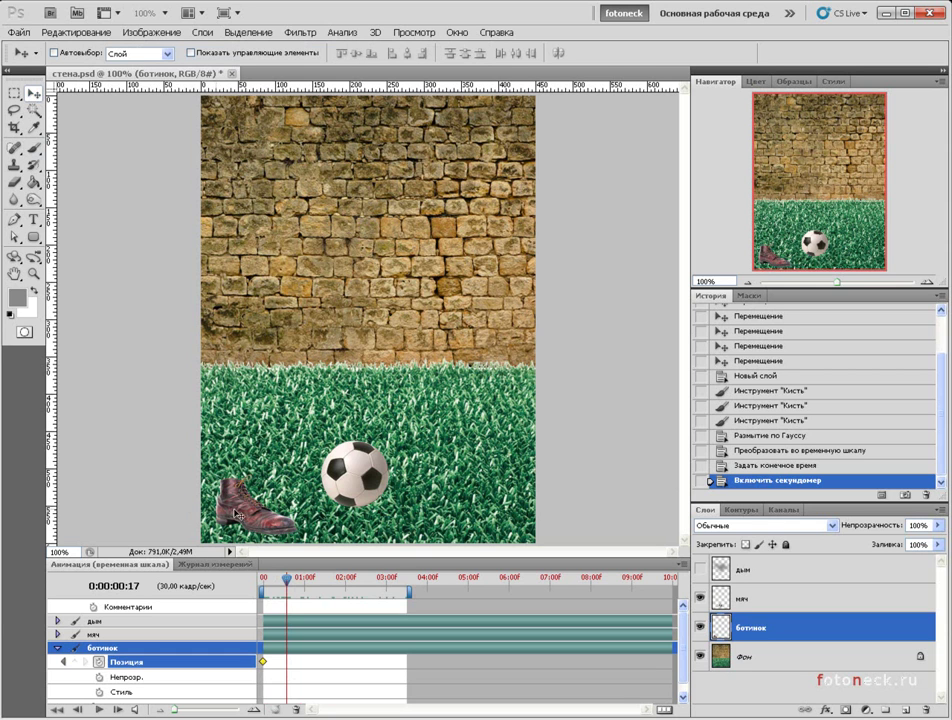
left_click_drag(263, 521, 312, 505)
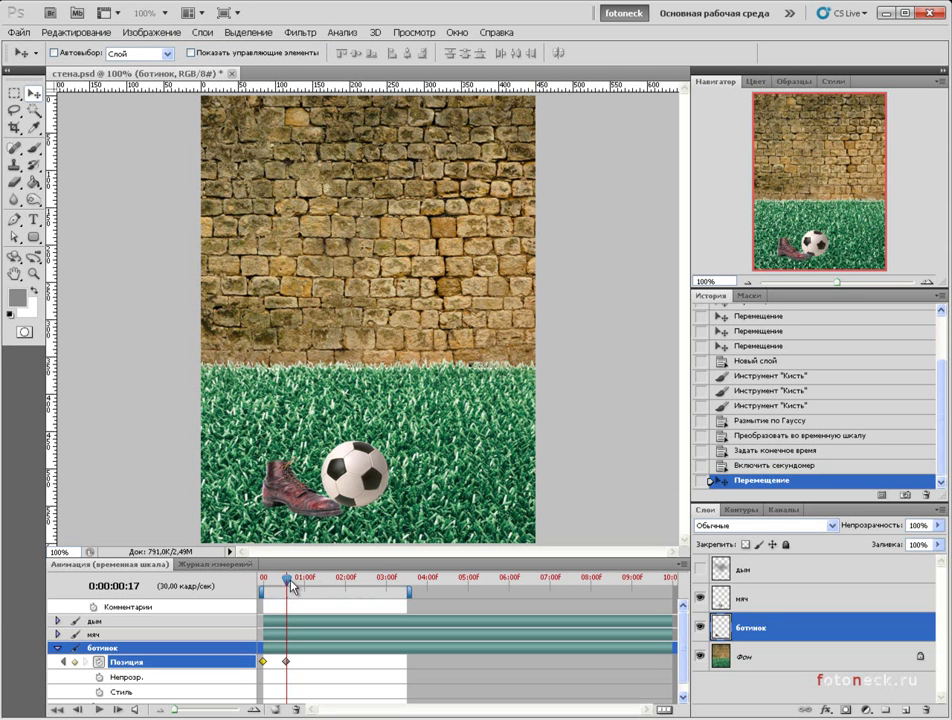
mouse_move(289, 581)
left_mouse_down()
mouse_move(263, 583)
mouse_move(285, 583)
left_mouse_up()
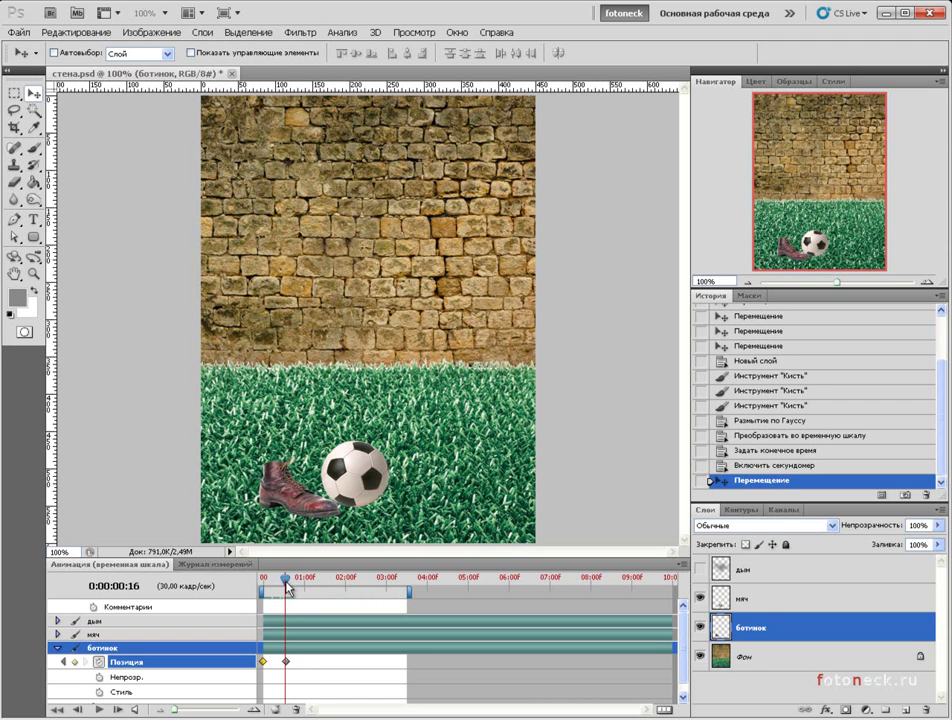
left_click(57, 635)
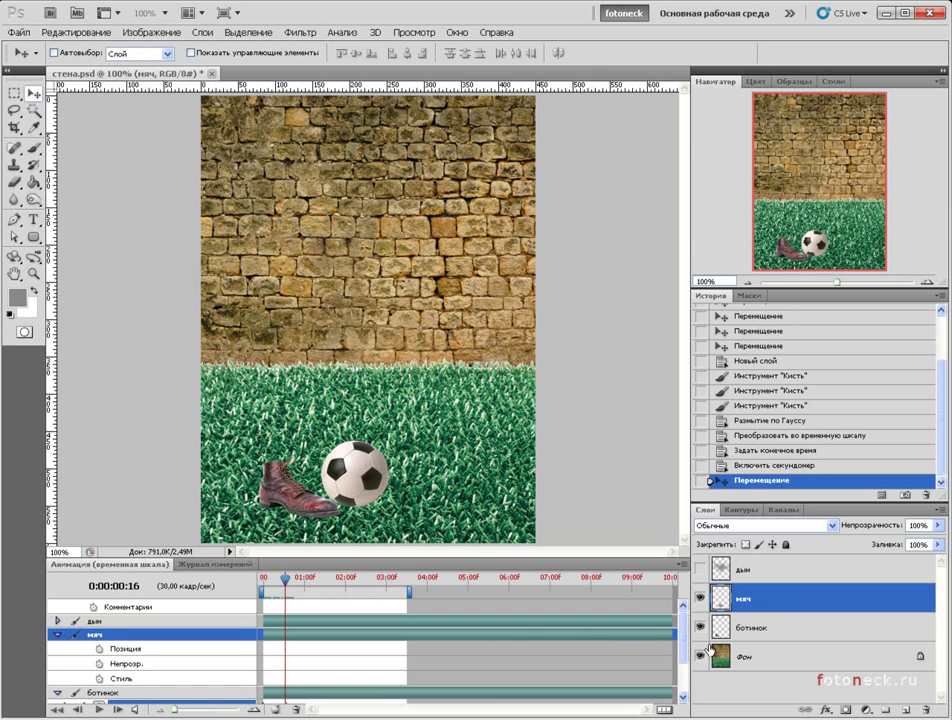
Scrub through the boot's kick and enable the ball's Position stopwatch.
scroll(684, 655, "down", 1)
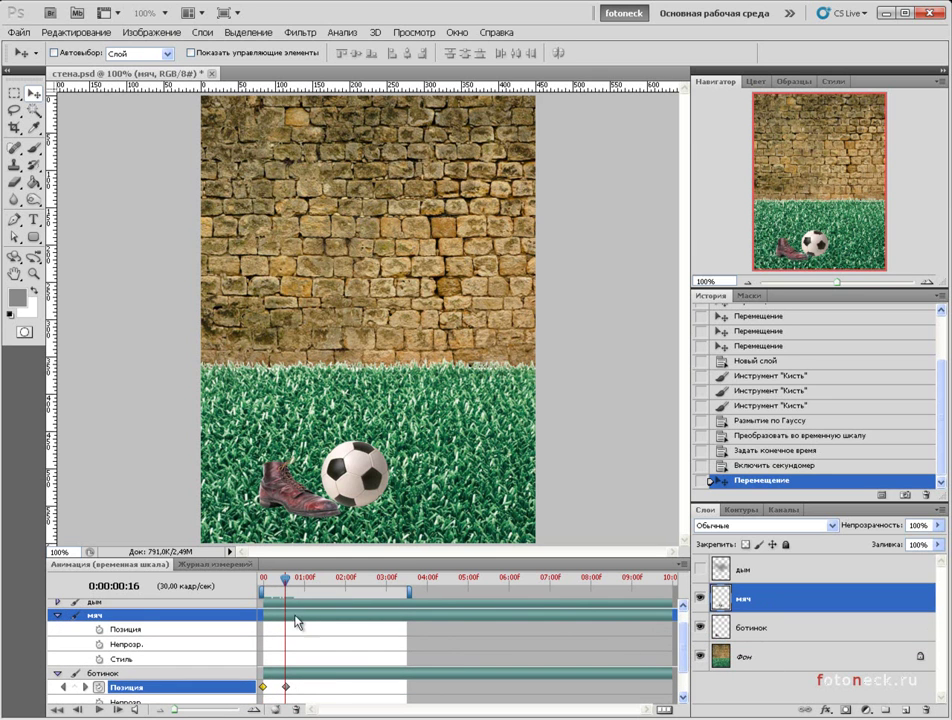
mouse_move(286, 583)
left_mouse_down()
mouse_move(264, 584)
mouse_move(289, 585)
left_mouse_up()
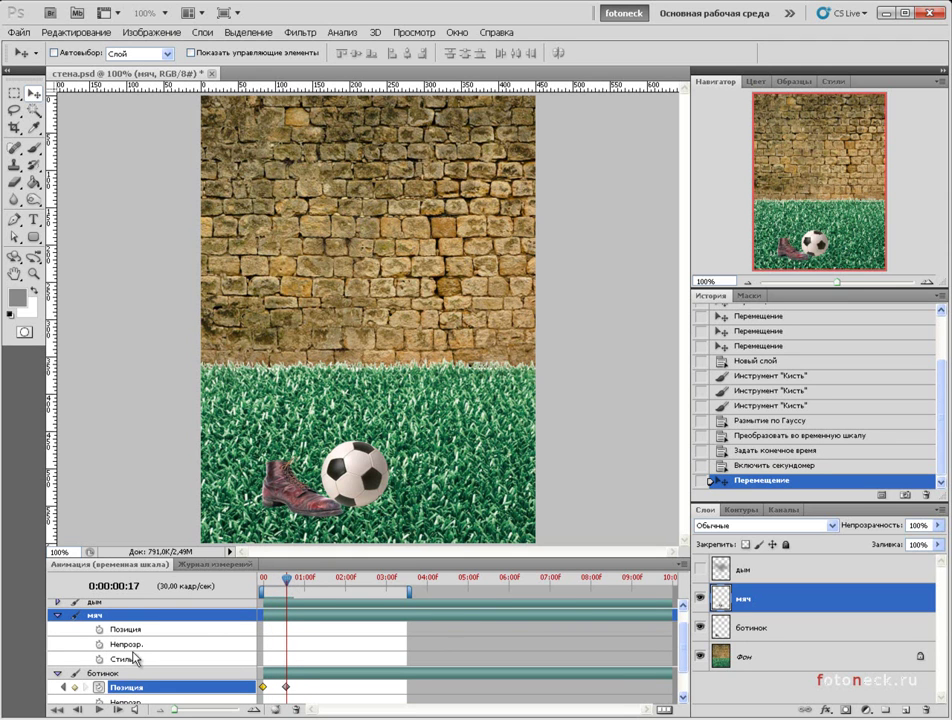
left_click(99, 630)
left_click(99, 630)
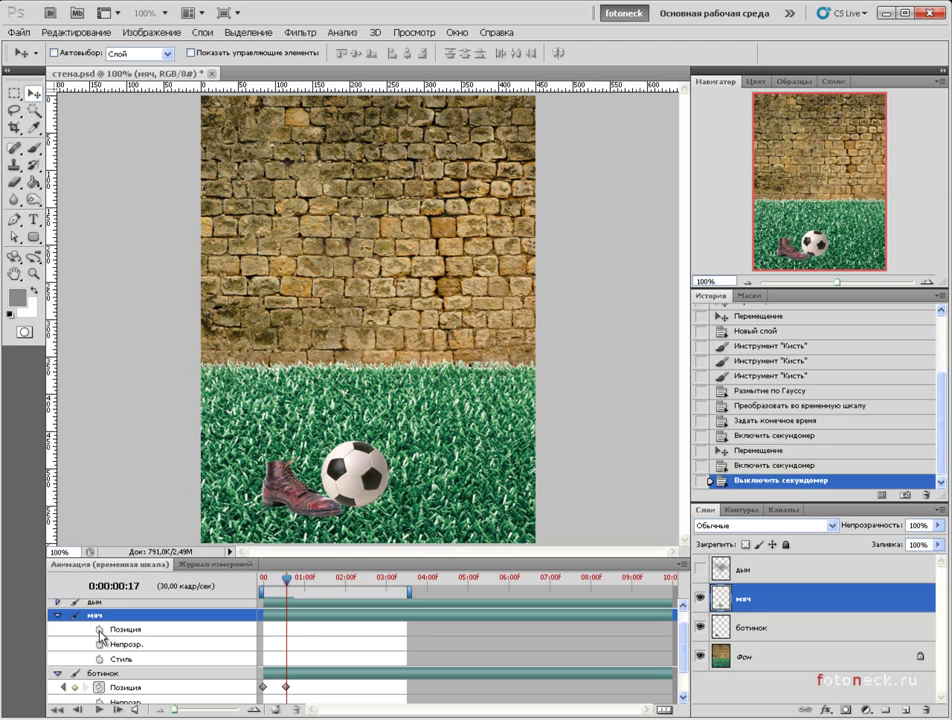
left_click(99, 630)
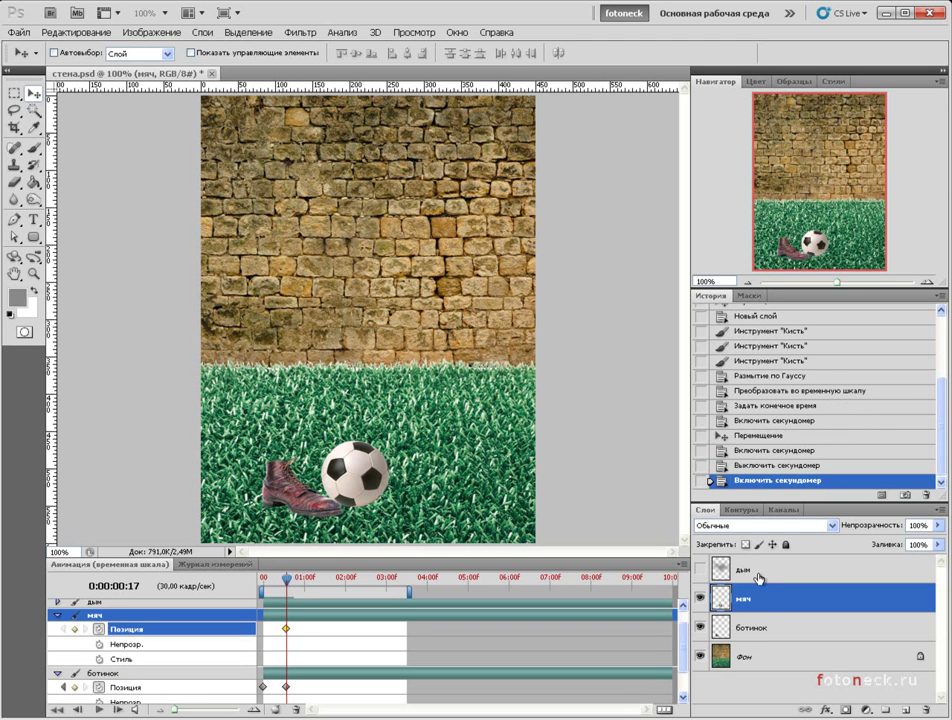
Keyframe the ball rising to the grass edge, then onto the wall by 01:17, ending the work area near 02:00.
left_click_drag(288, 588, 309, 588)
left_click_drag(361, 483, 430, 390)
mouse_move(310, 580)
left_mouse_down()
mouse_move(336, 583)
mouse_move(328, 581)
left_mouse_up()
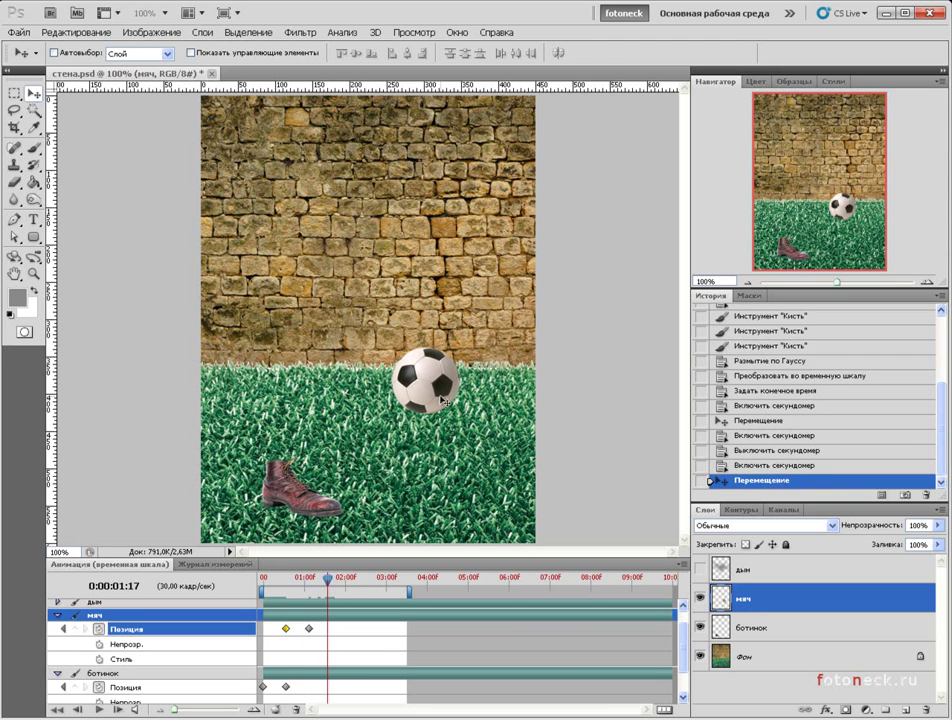
left_click_drag(443, 400, 396, 301)
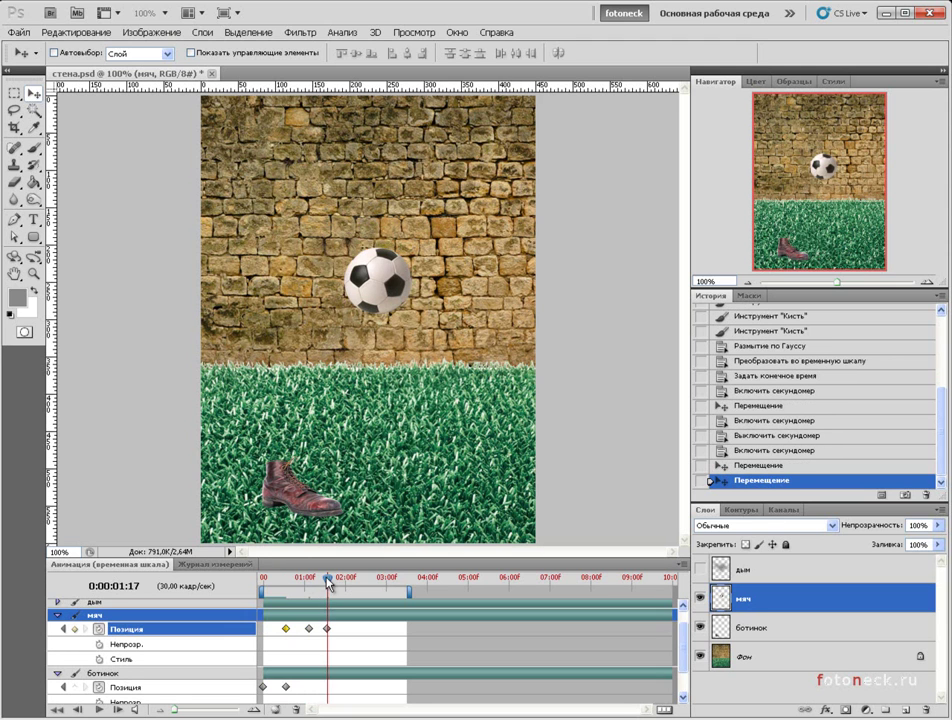
left_click_drag(329, 583, 327, 583)
left_click_drag(407, 592, 343, 592)
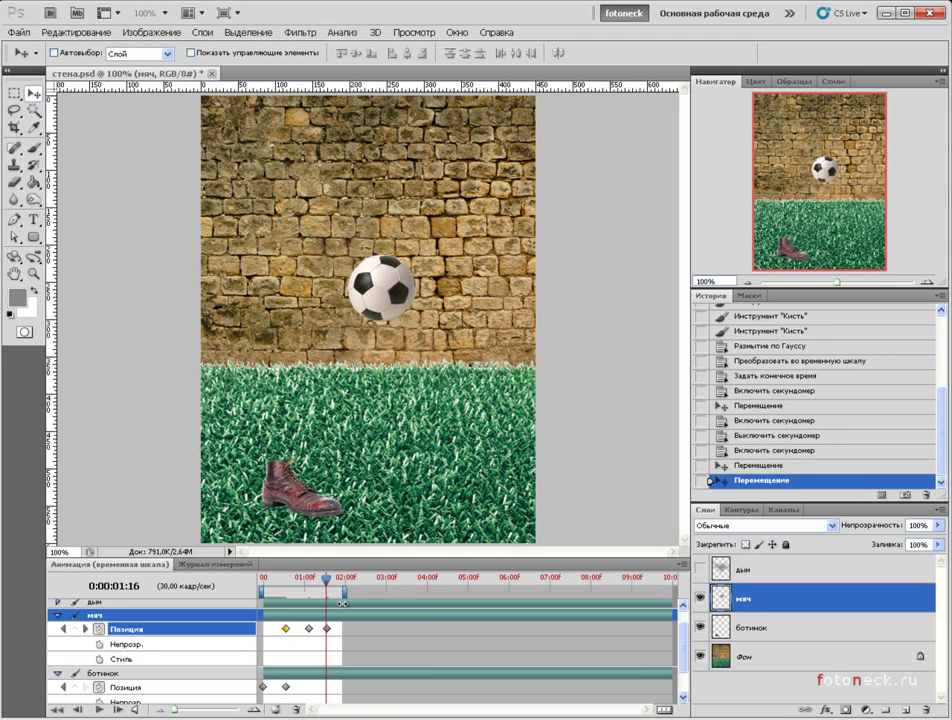
left_click(98, 710)
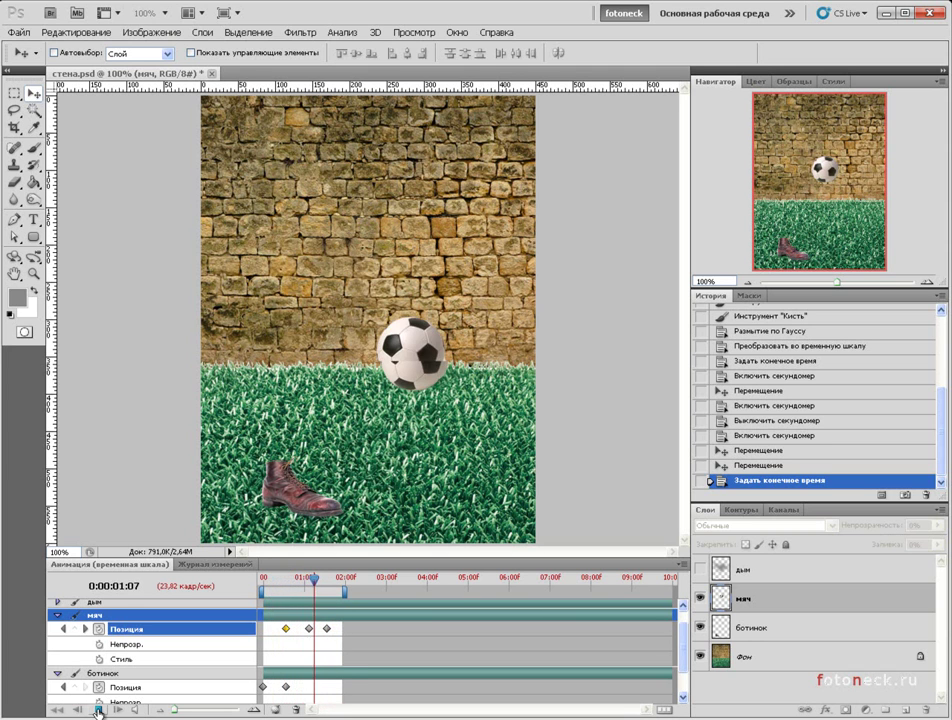
left_click(98, 711)
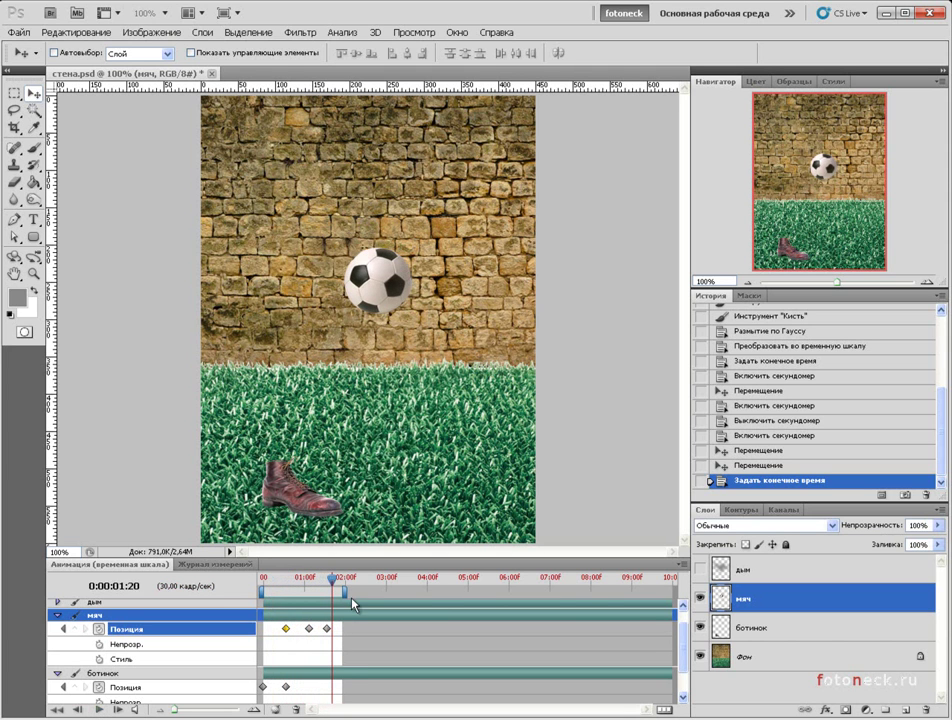
left_click_drag(331, 582, 309, 584)
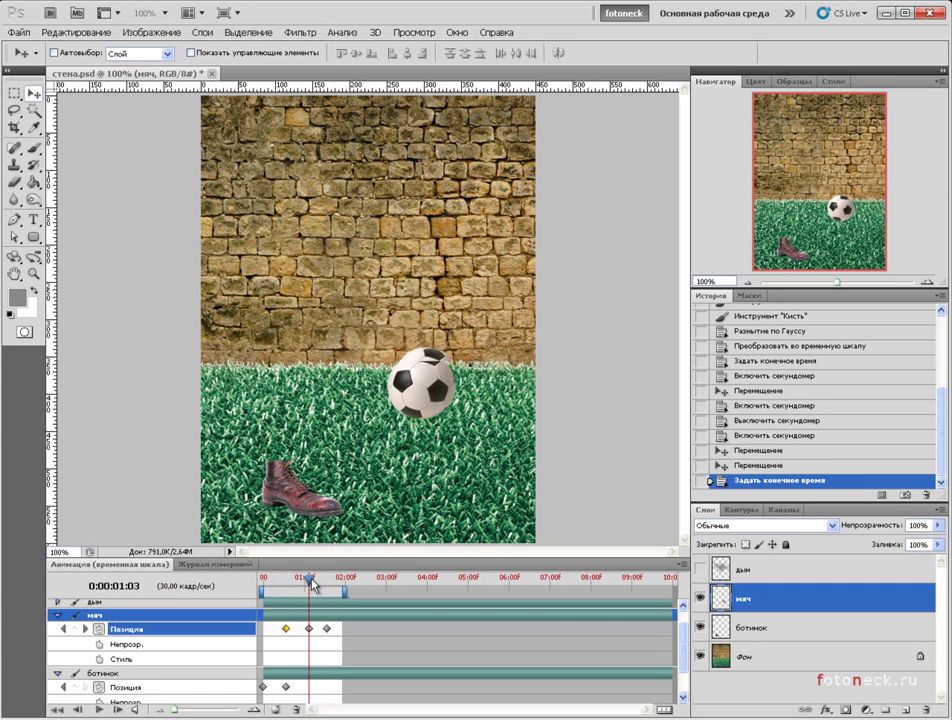
left_click_drag(310, 584, 312, 585)
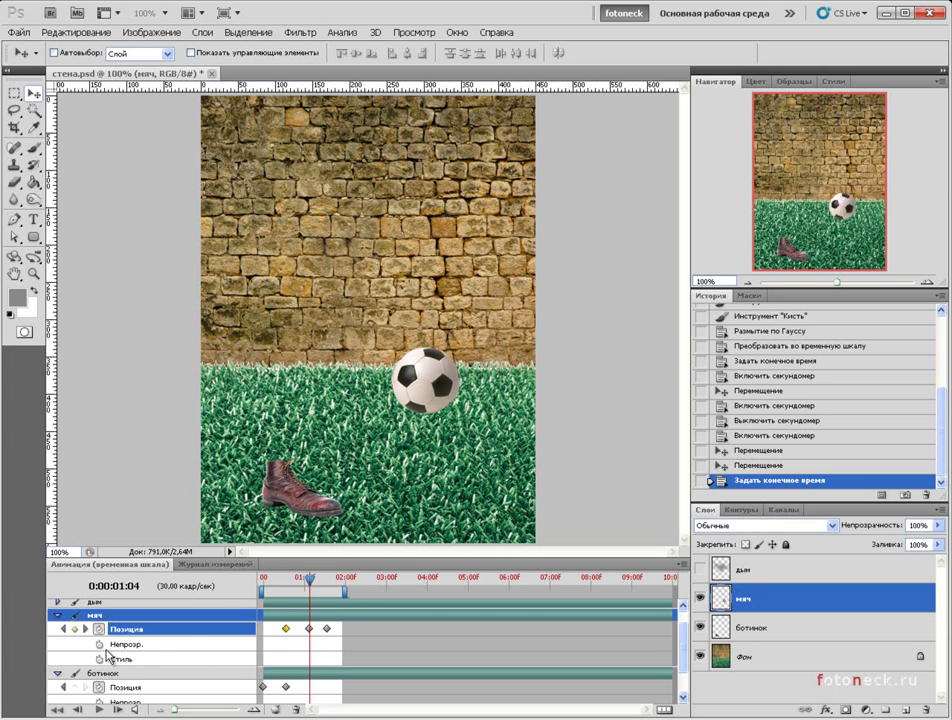
Enable the ball's Opacity stopwatch and set opacity to 0% where it hits the wall.
left_click(99, 645)
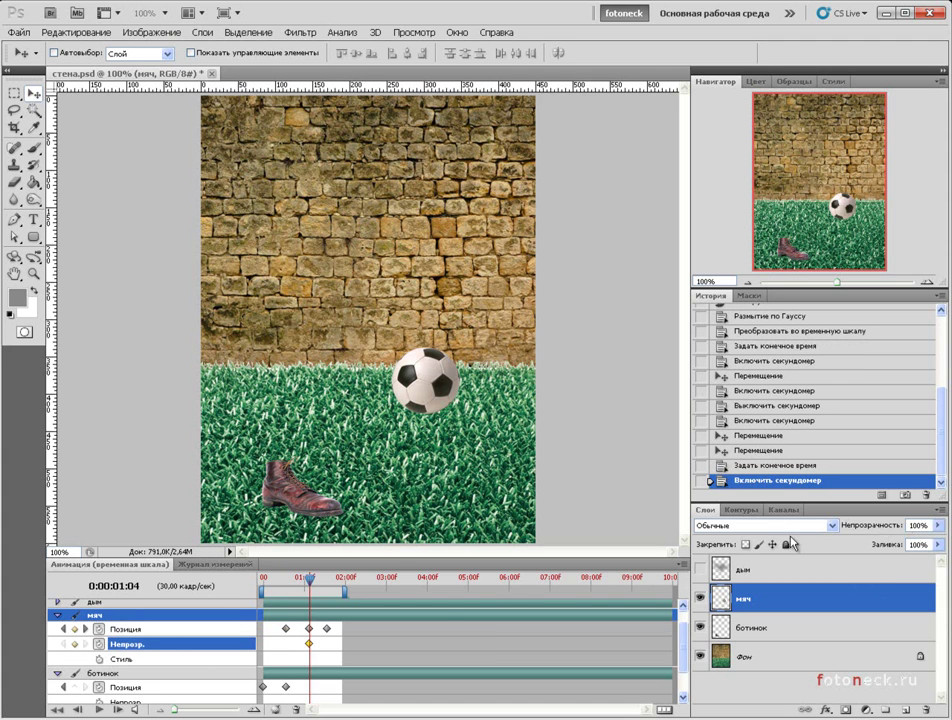
left_click_drag(310, 580, 330, 582)
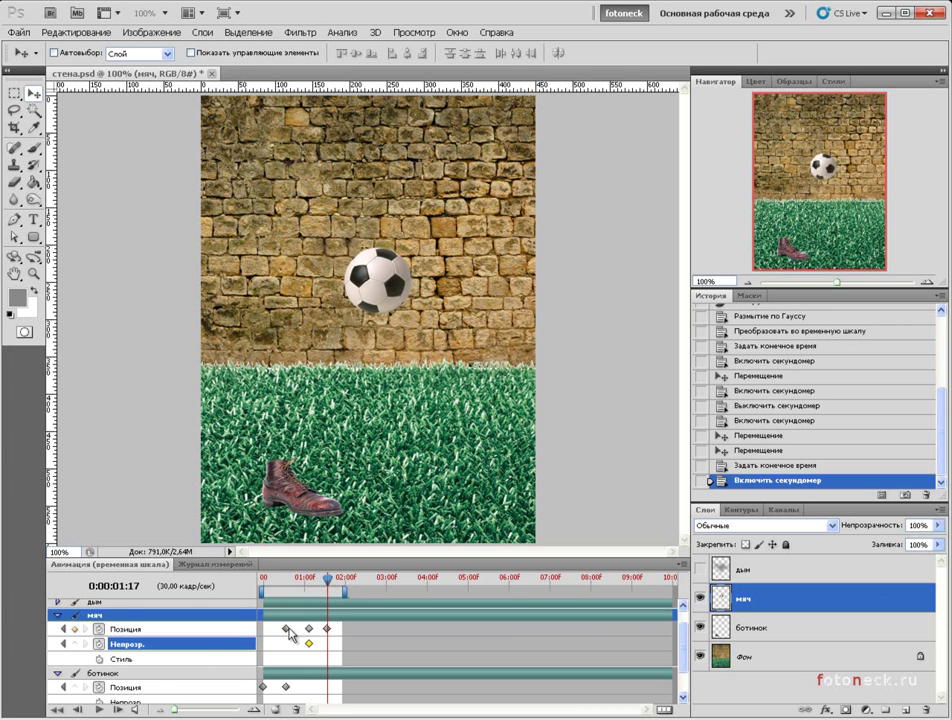
left_click(940, 526)
left_click_drag(937, 539, 935, 542)
left_click_drag(866, 546, 859, 547)
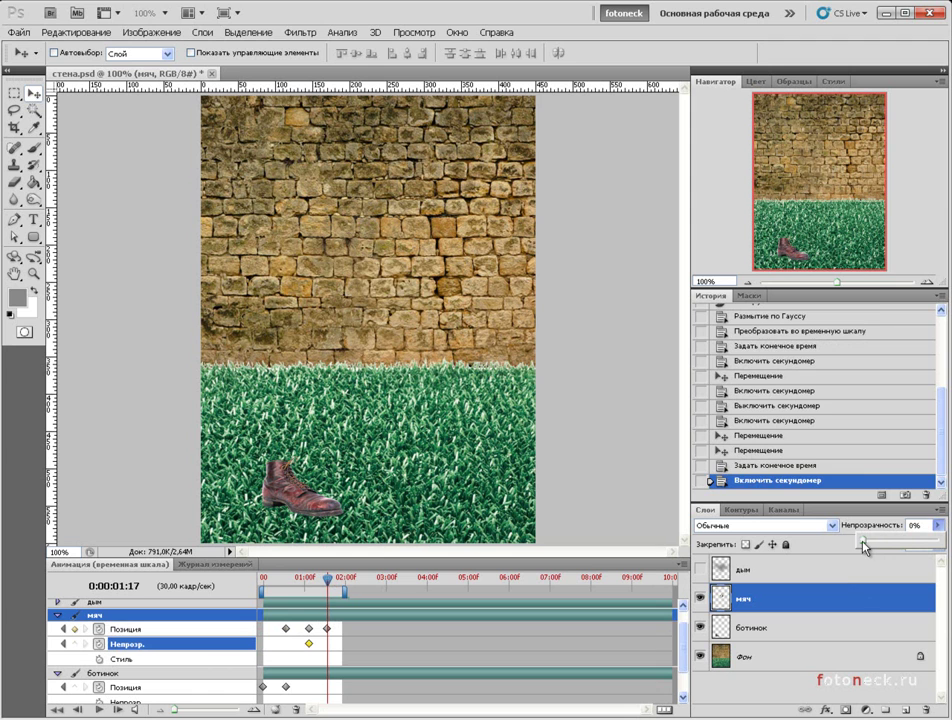
Preview the fade-out and shift the 0% opacity keyframe slightly later, to about 01:23.
mouse_move(329, 588)
left_mouse_down()
mouse_move(263, 590)
mouse_move(314, 588)
left_mouse_up()
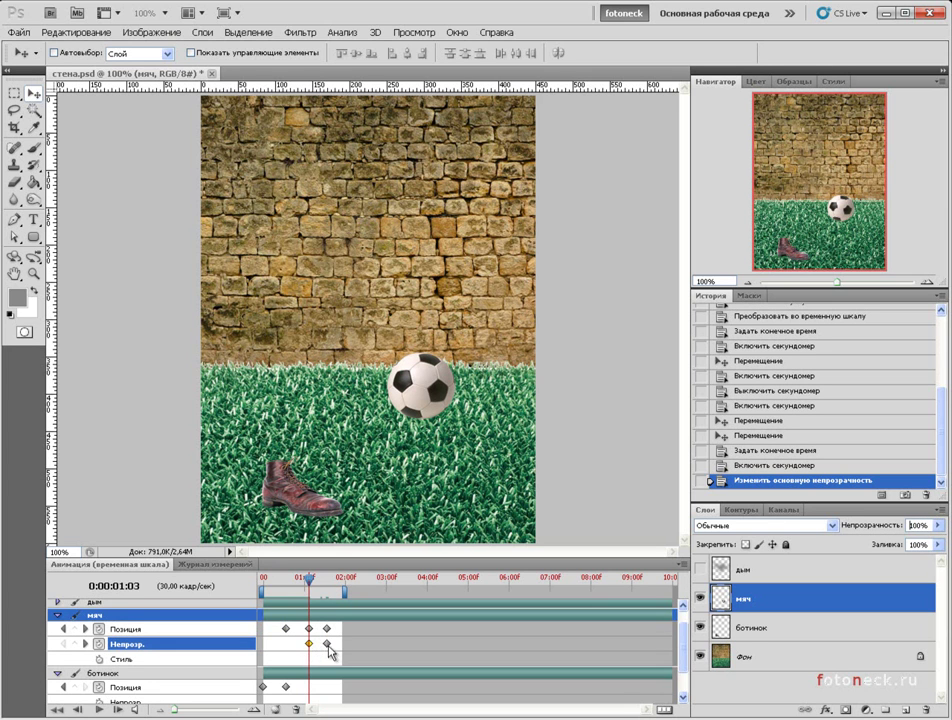
mouse_move(310, 585)
left_mouse_down()
mouse_move(263, 585)
mouse_move(340, 587)
mouse_move(303, 587)
mouse_move(332, 585)
mouse_move(306, 587)
mouse_move(314, 587)
left_mouse_up()
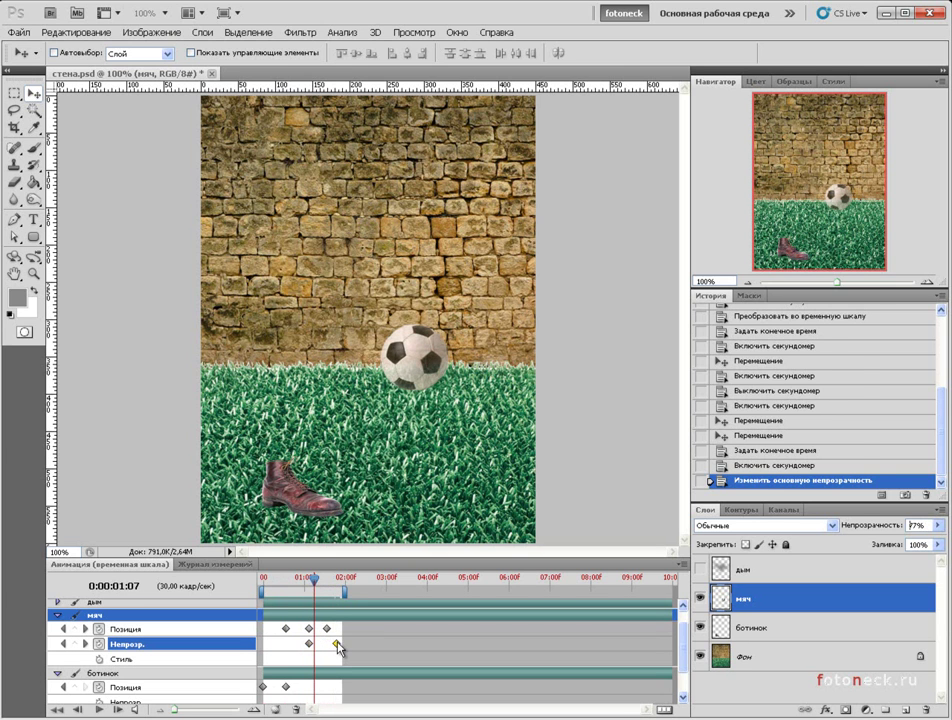
left_click_drag(337, 648, 338, 647)
left_click_drag(314, 580, 269, 593)
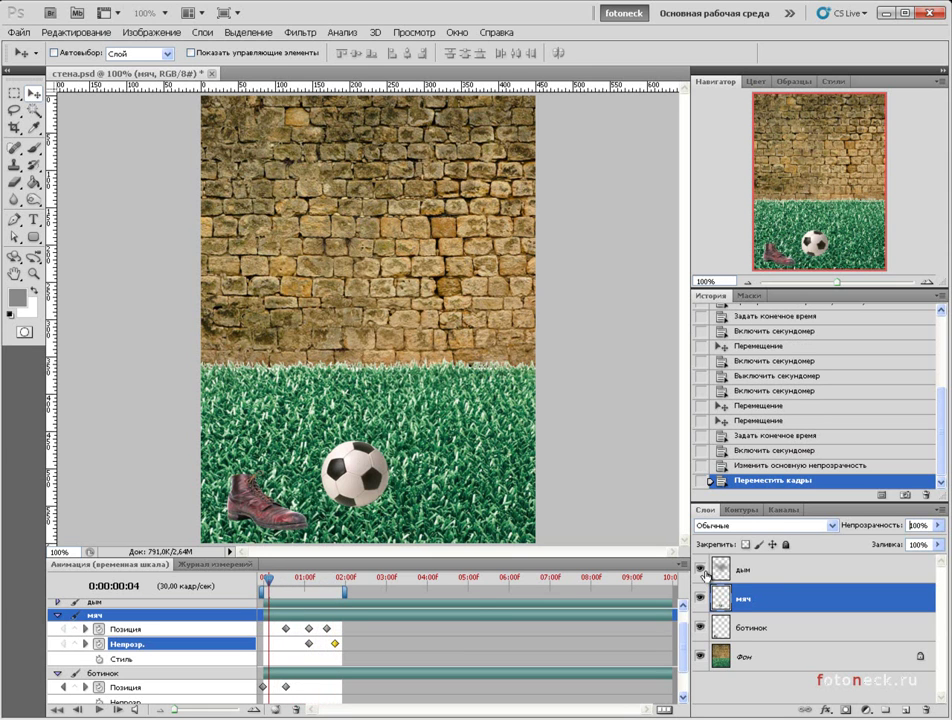
Show the дым layer and shift its start to about 01:14 in the timeline.
left_click(699, 569)
left_click(769, 572)
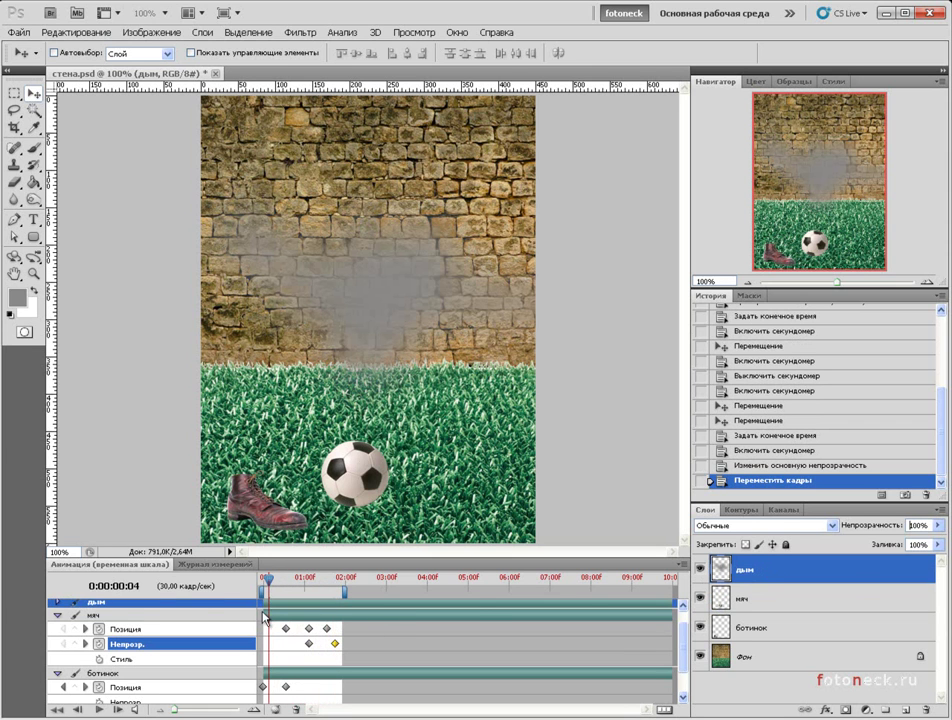
left_click(58, 602)
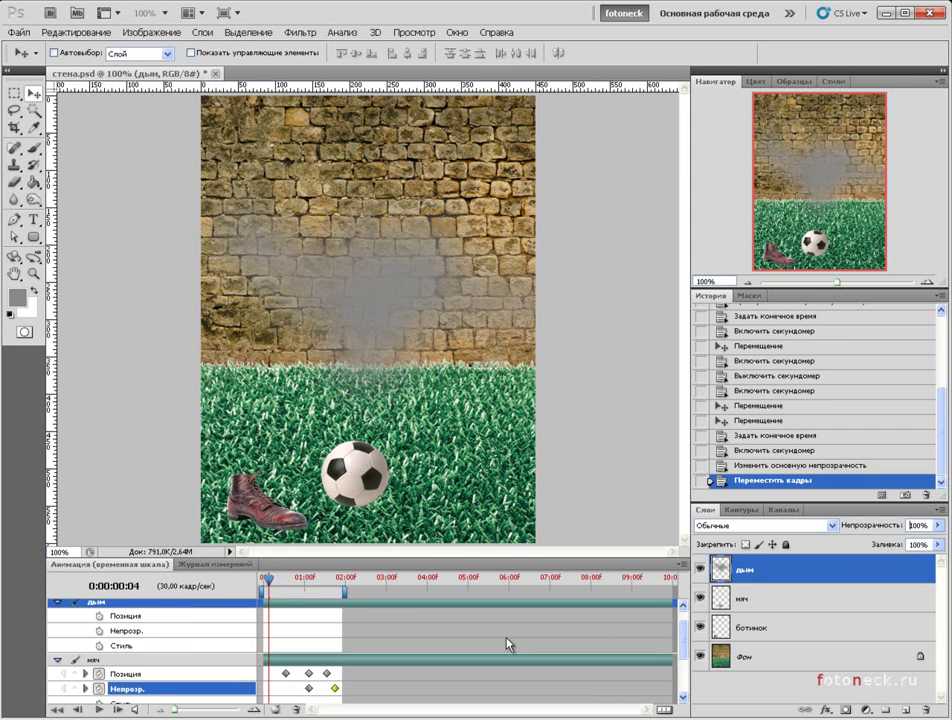
scroll(560, 640, "up", 1)
left_click_drag(283, 627, 342, 623)
left_click_drag(275, 590, 327, 588)
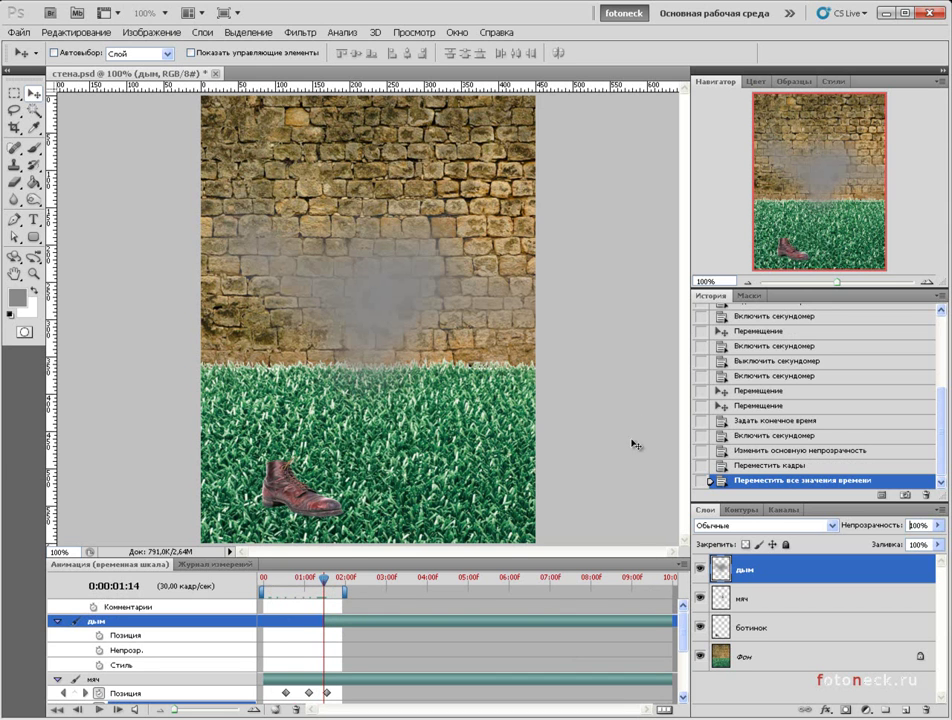
Scale the smoke puff to about 62% × 74% and move it to the ball's impact spot.
key("ctrl+t")
left_click_drag(537, 444, 408, 366)
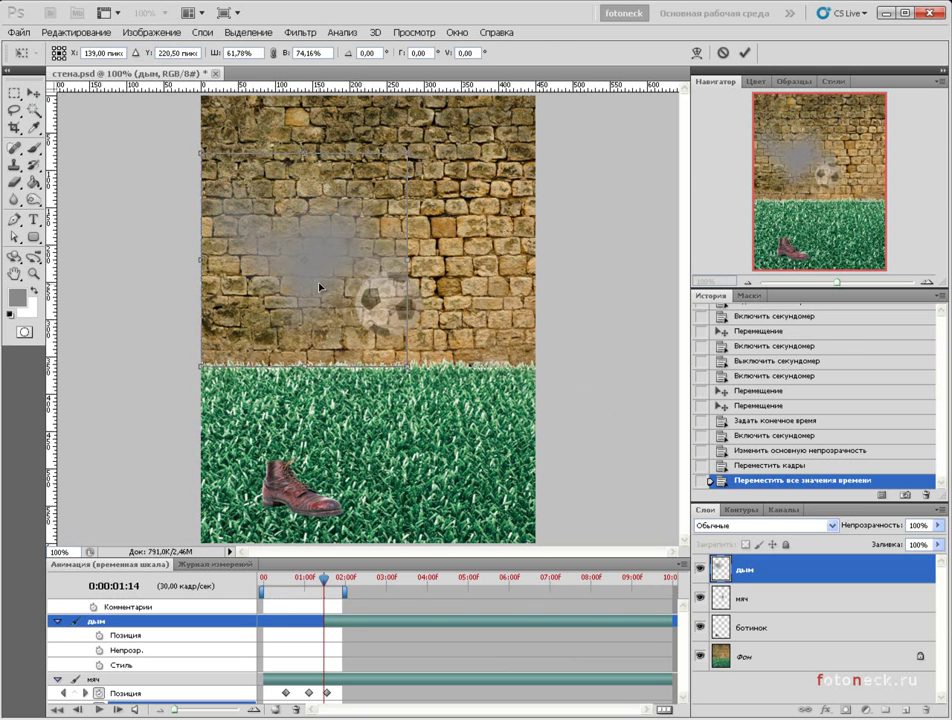
key("Return")
left_click_drag(319, 287, 405, 325)
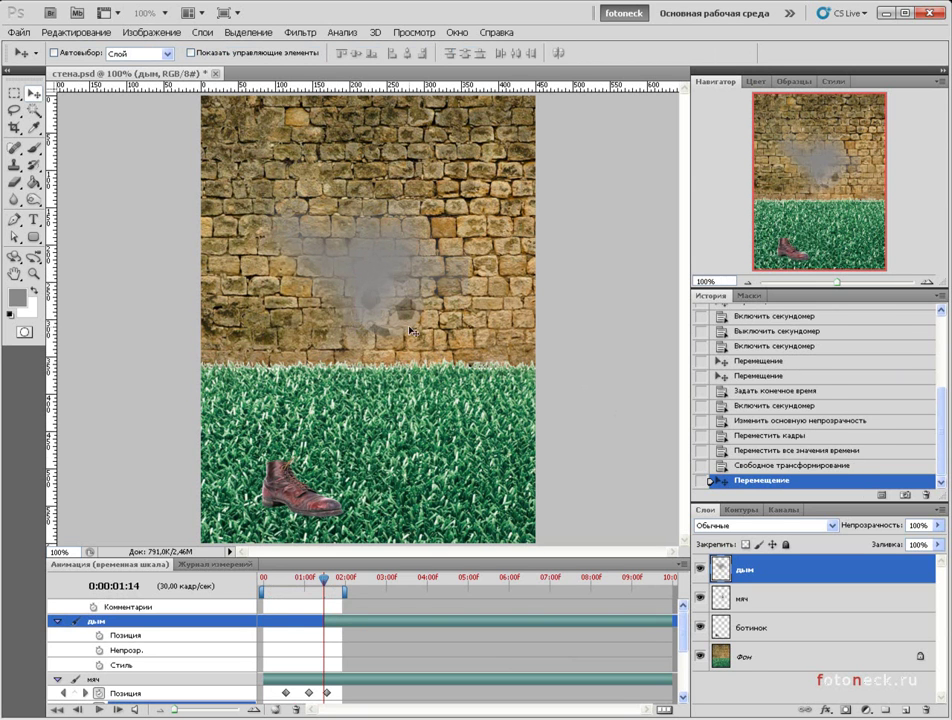
left_click_drag(321, 583, 267, 589)
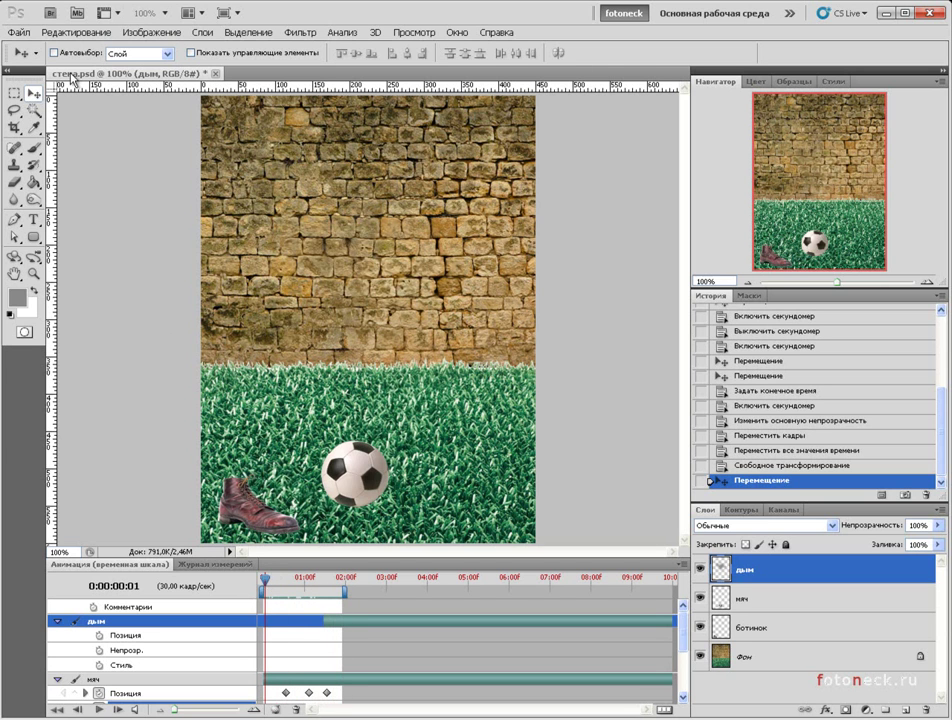
Open Save for Web & Devices and set the output format to GIF.
left_click(17, 34)
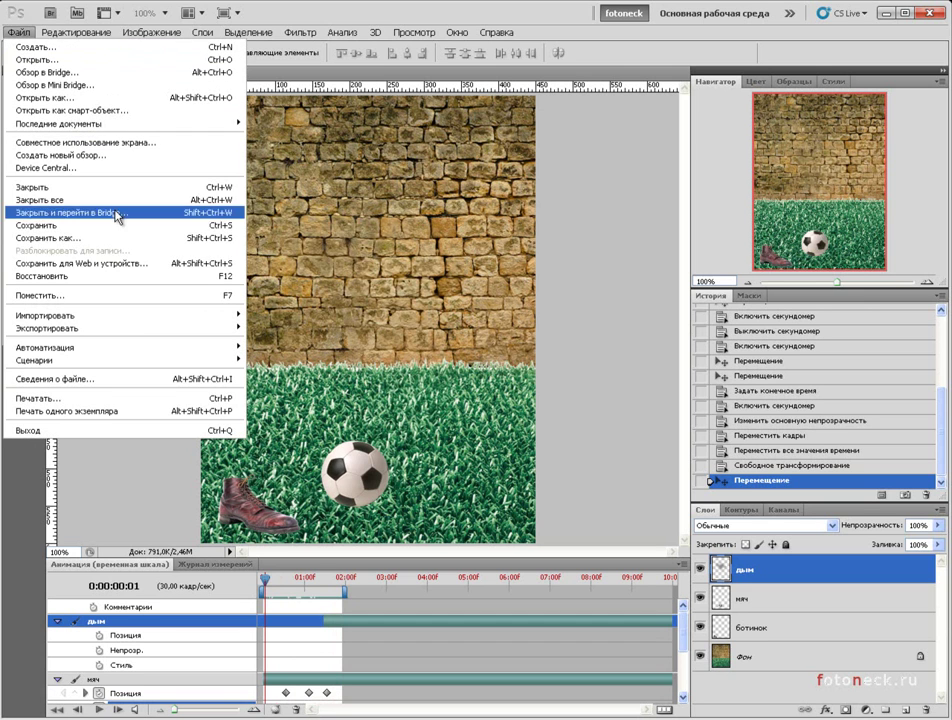
left_click(185, 269)
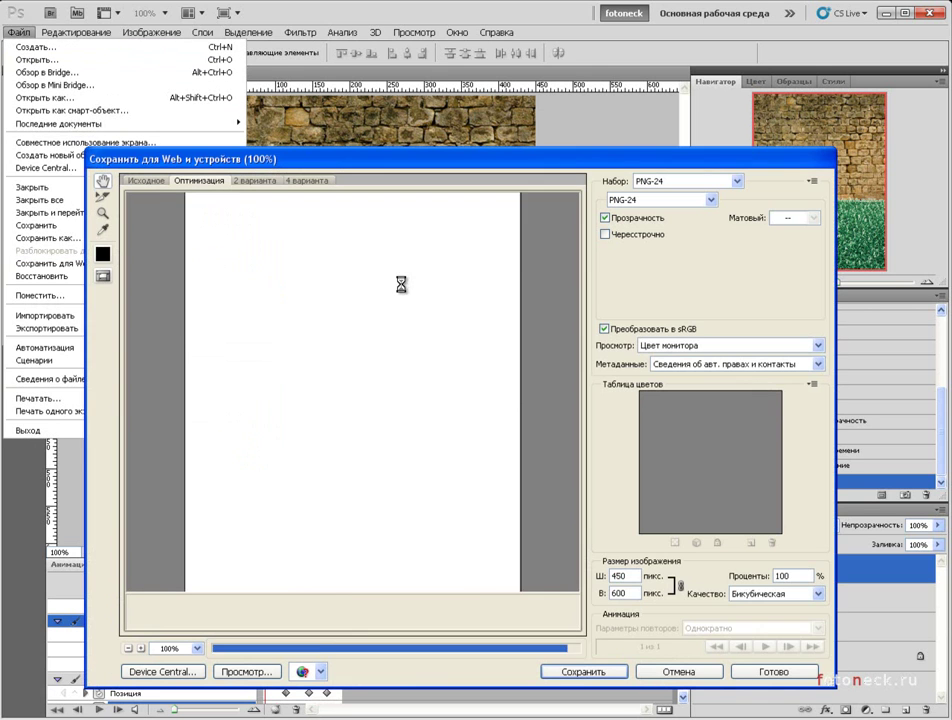
left_click(699, 201)
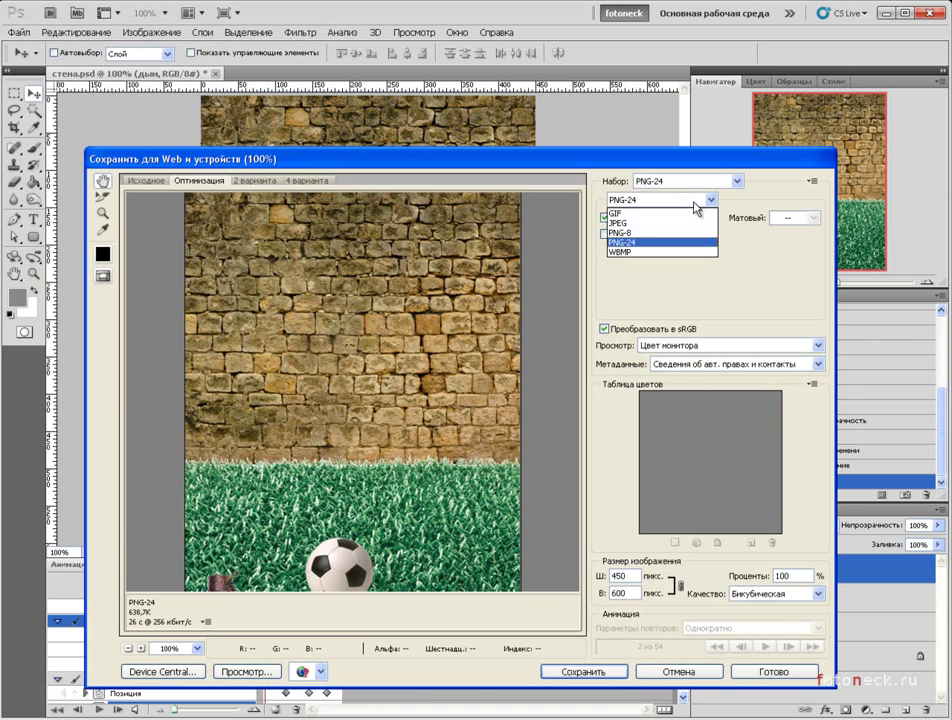
left_click(642, 214)
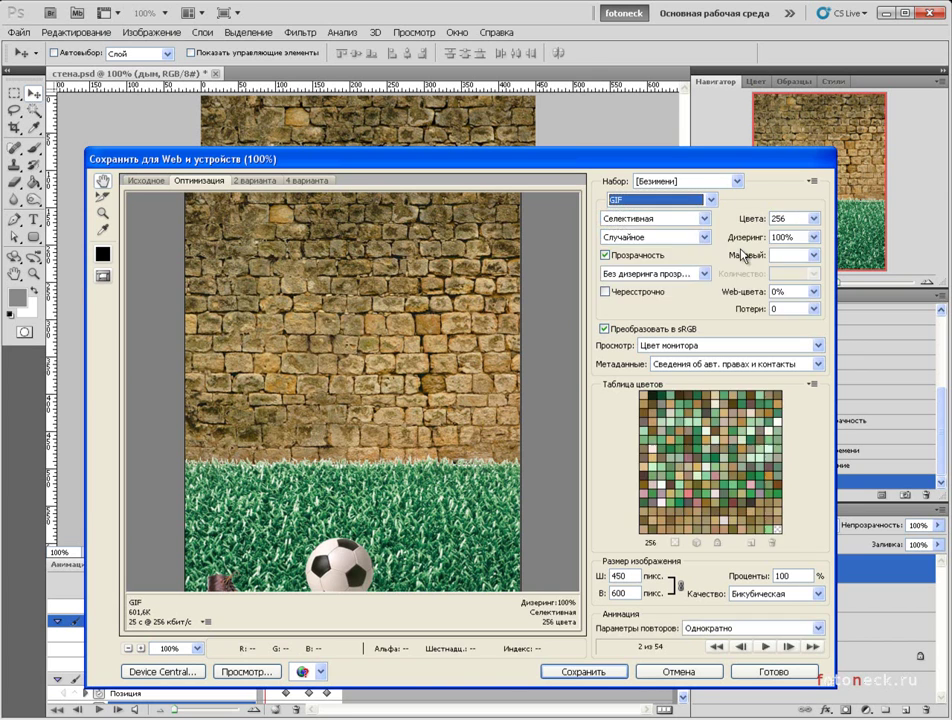
Preview the 54-frame animation, then set Looping Options to Forever.
left_click(768, 648)
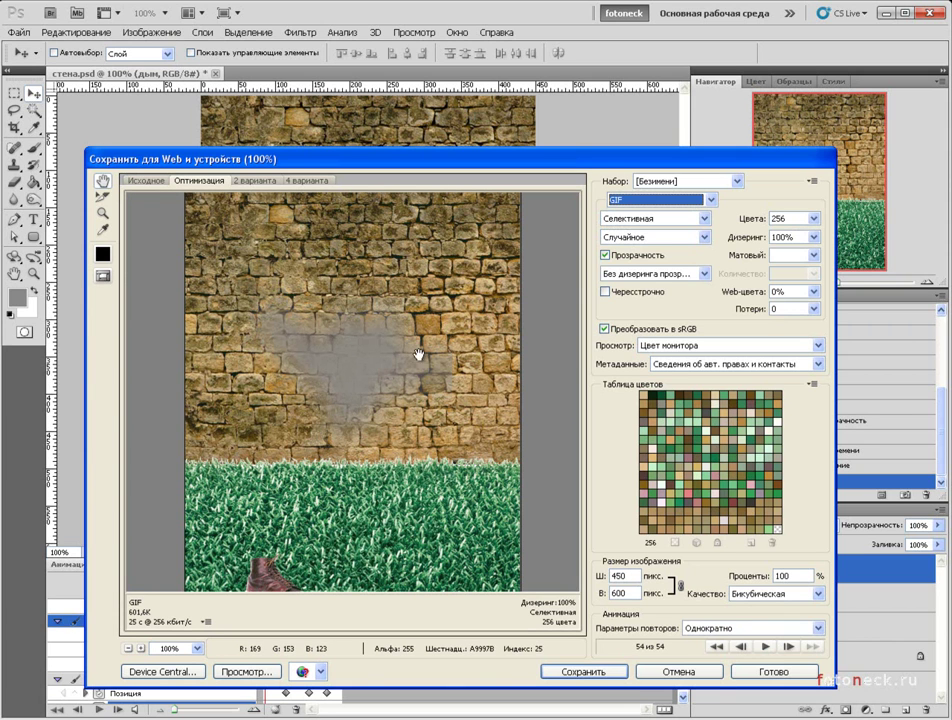
left_click(800, 629)
left_click(741, 659)
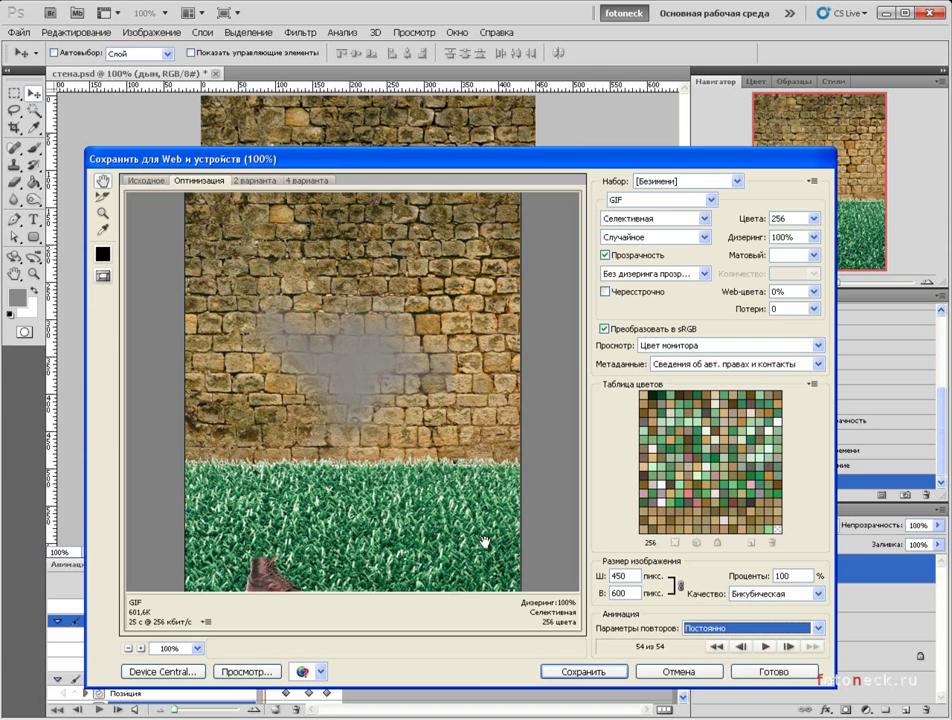